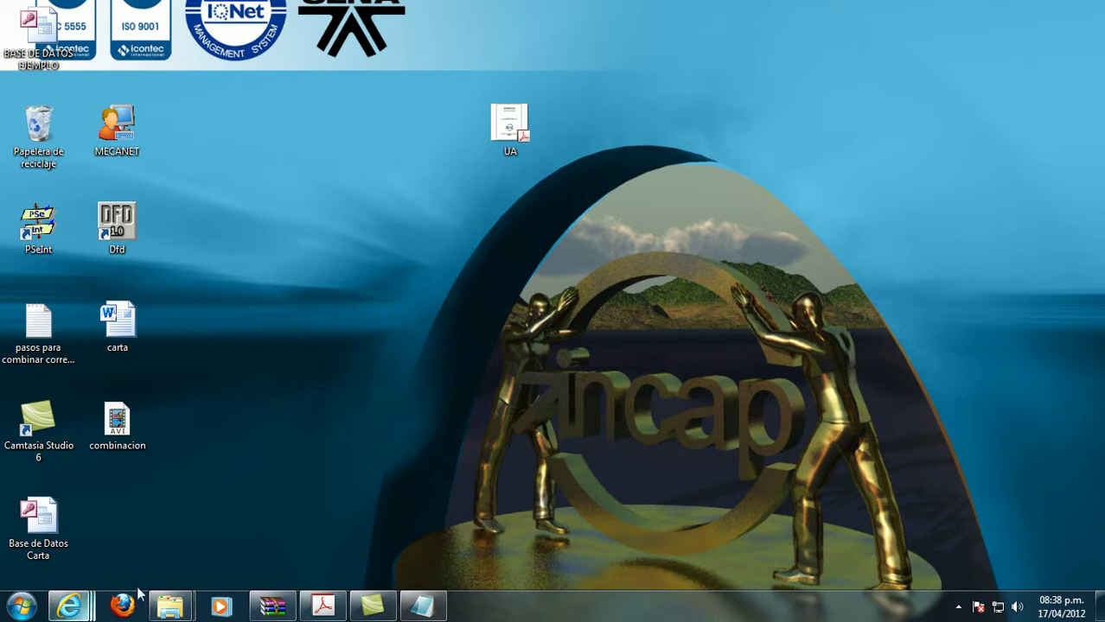
Restore the Notepad mail-merge steps file and highlight its title and the 'Entre a Excel' step.
left_click(422, 606)
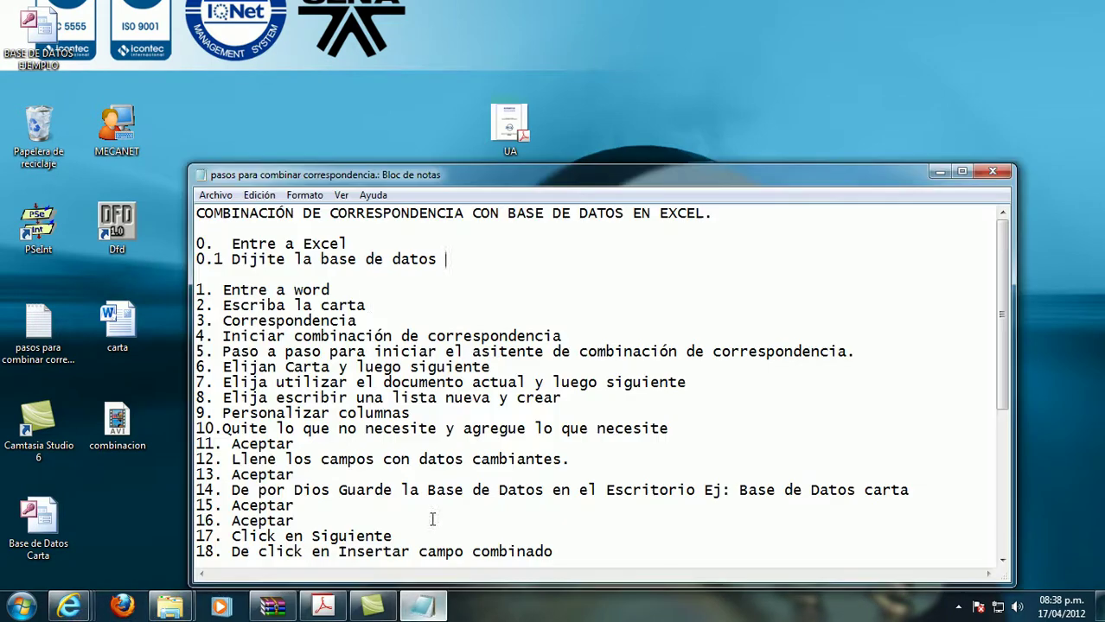
mouse_move(712, 213)
left_mouse_down()
mouse_move(196, 215)
mouse_move(368, 248)
left_mouse_up()
left_click(528, 257)
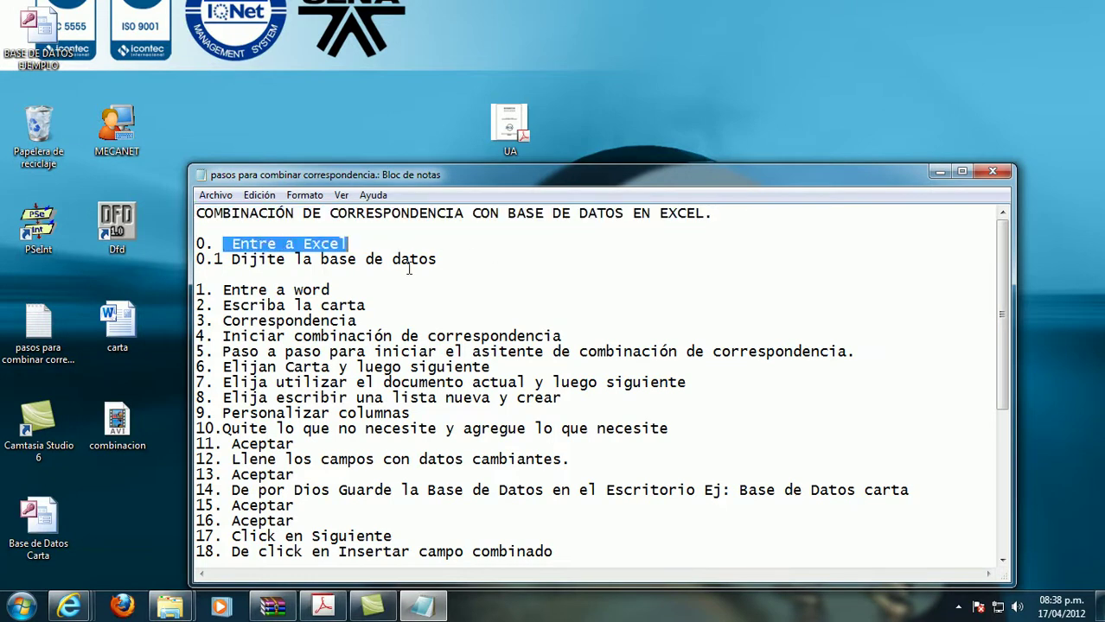
left_click(457, 288)
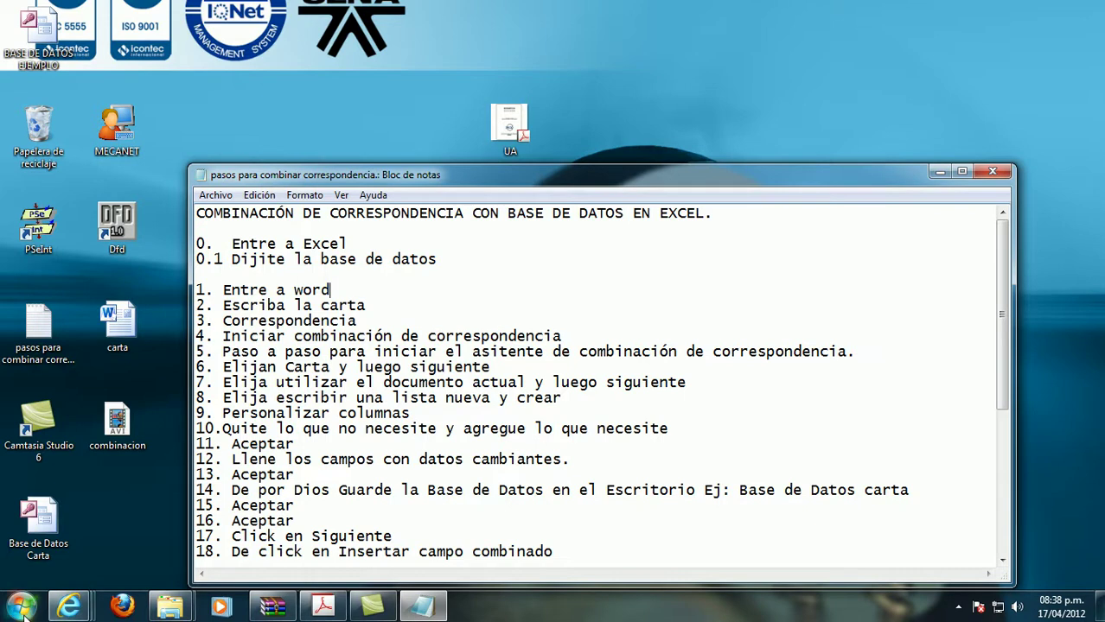
left_click(22, 607)
Search for 'excel' and launch Microsoft Excel 2010.
left_click(77, 535)
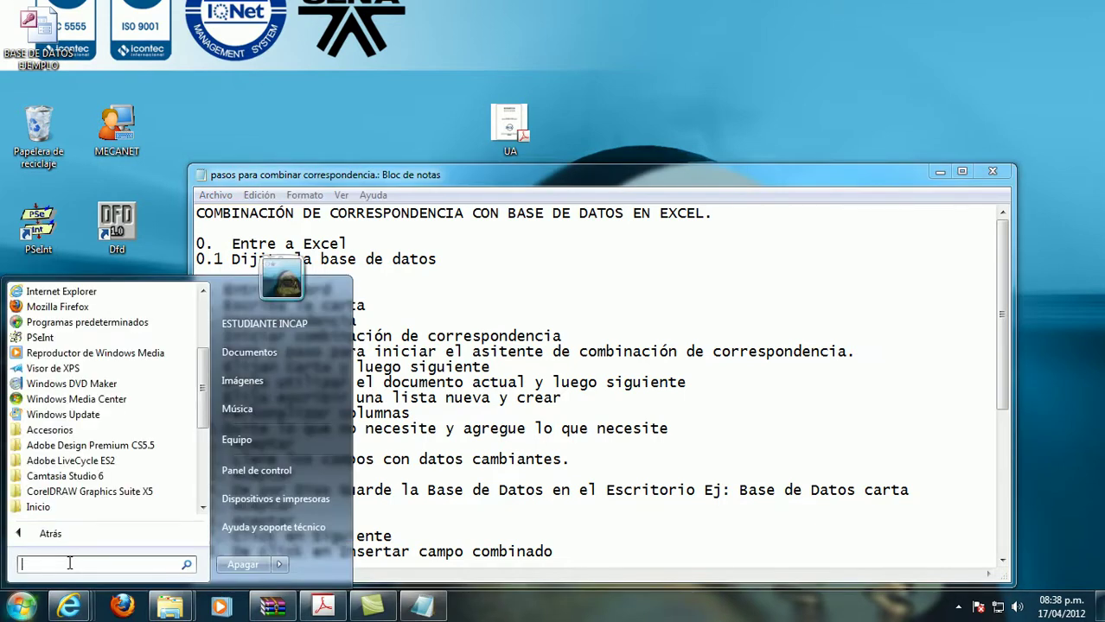
type("e")
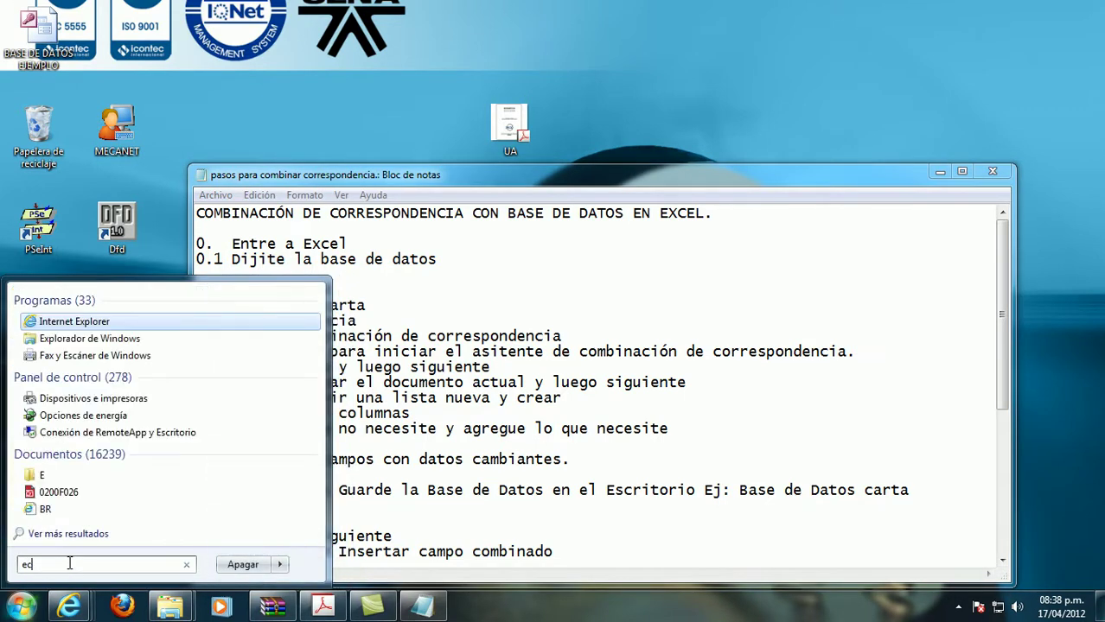
type("c")
type("xcel")
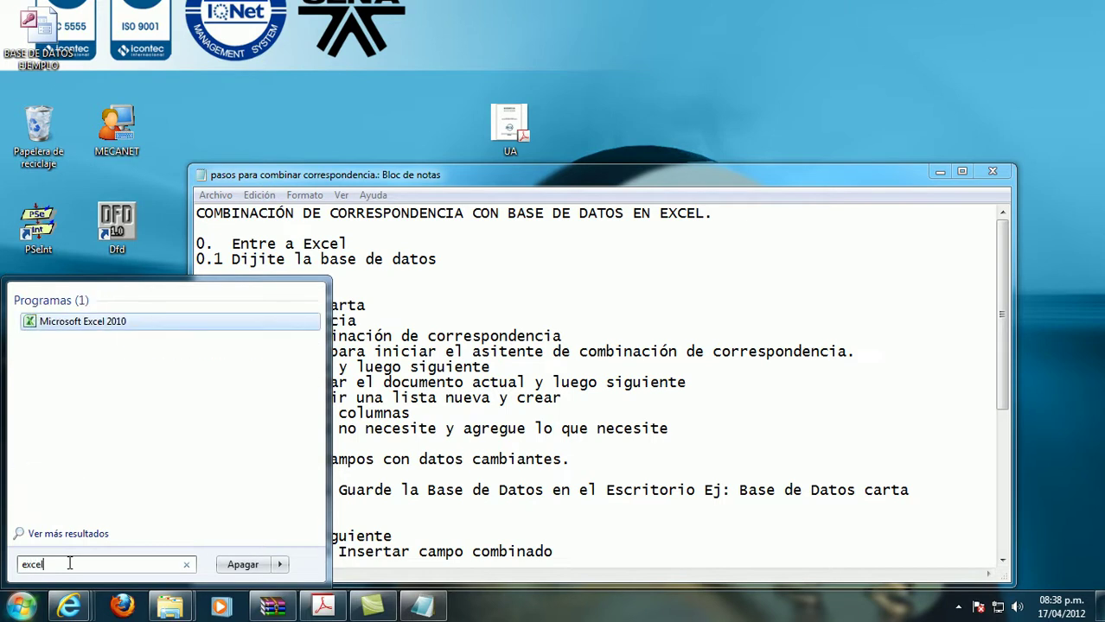
left_click(104, 324)
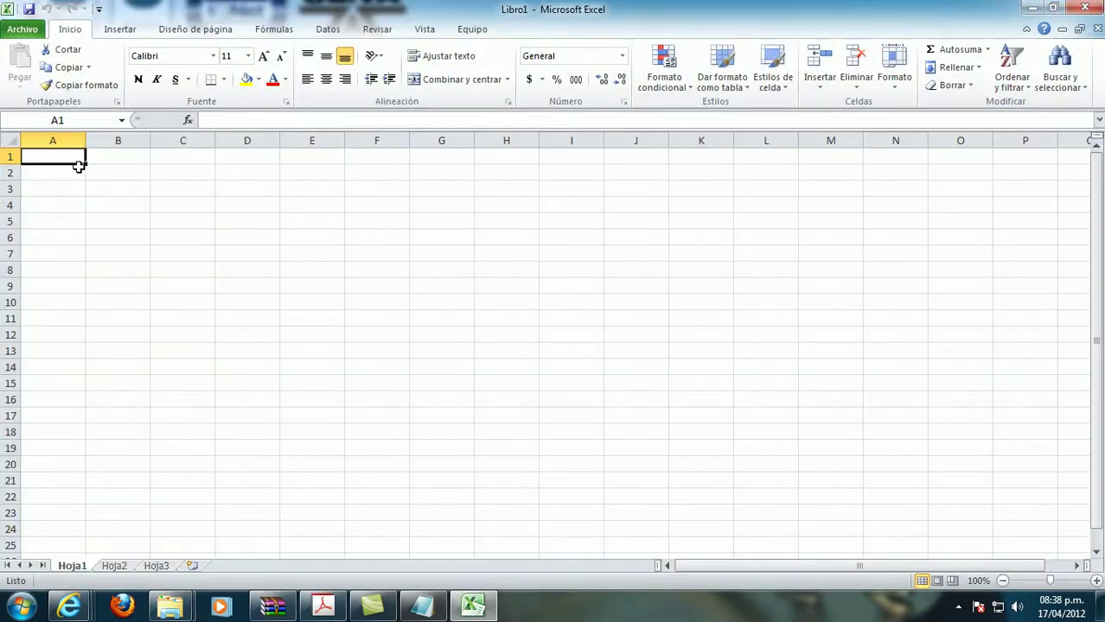
Highlight step 0.1 'Dijite la base de datos' in Notepad, then return to the blank Excel workbook.
left_click(422, 605)
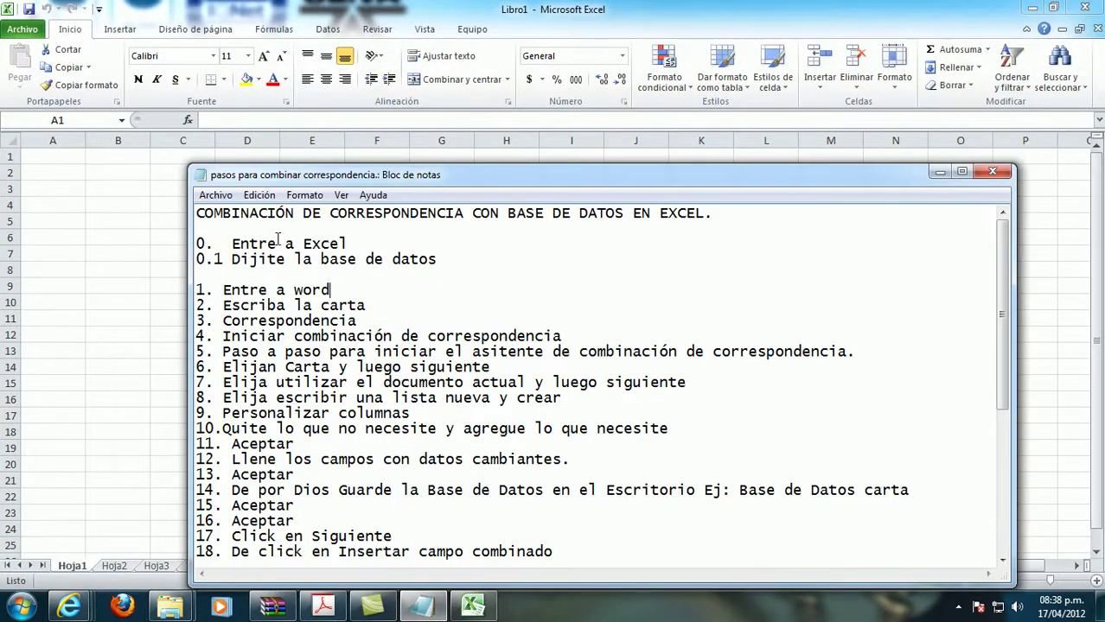
double_click(434, 259)
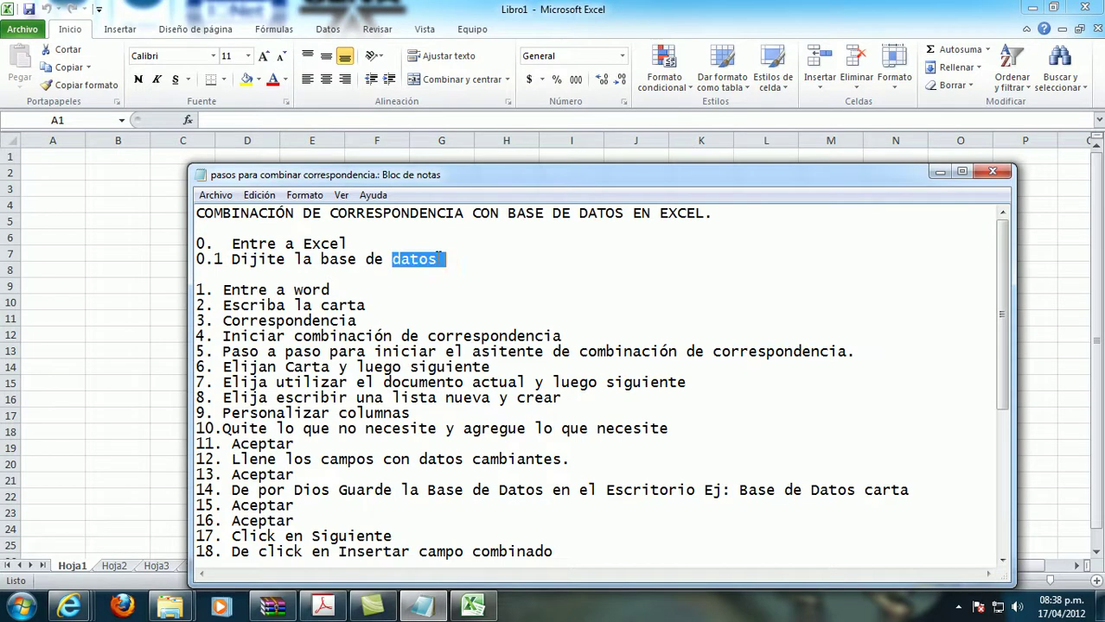
left_click_drag(232, 260, 437, 260)
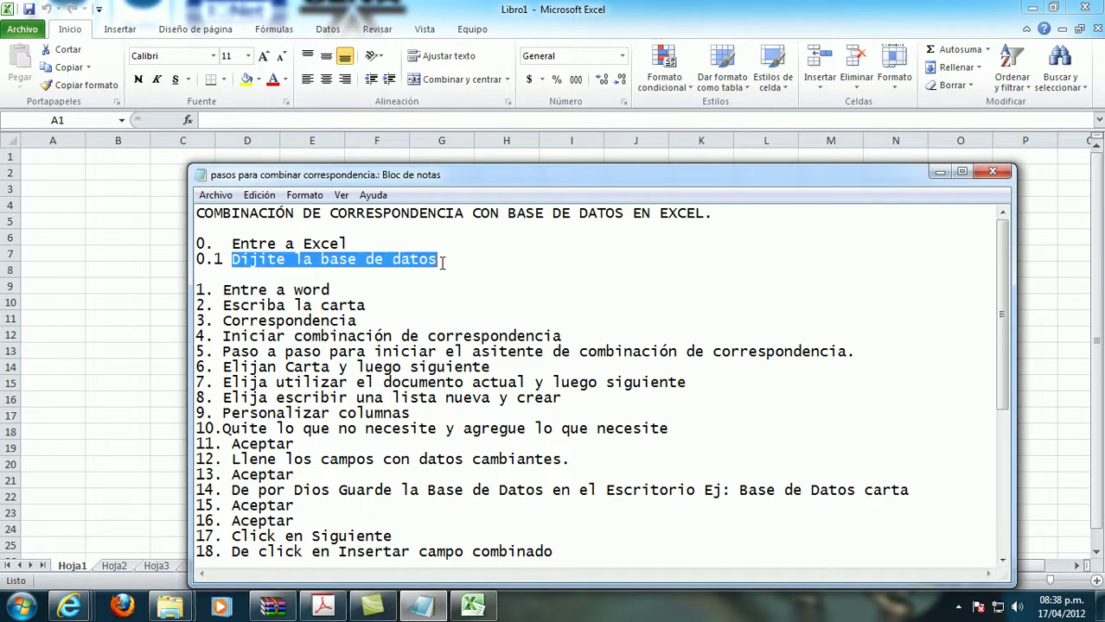
left_click(473, 607)
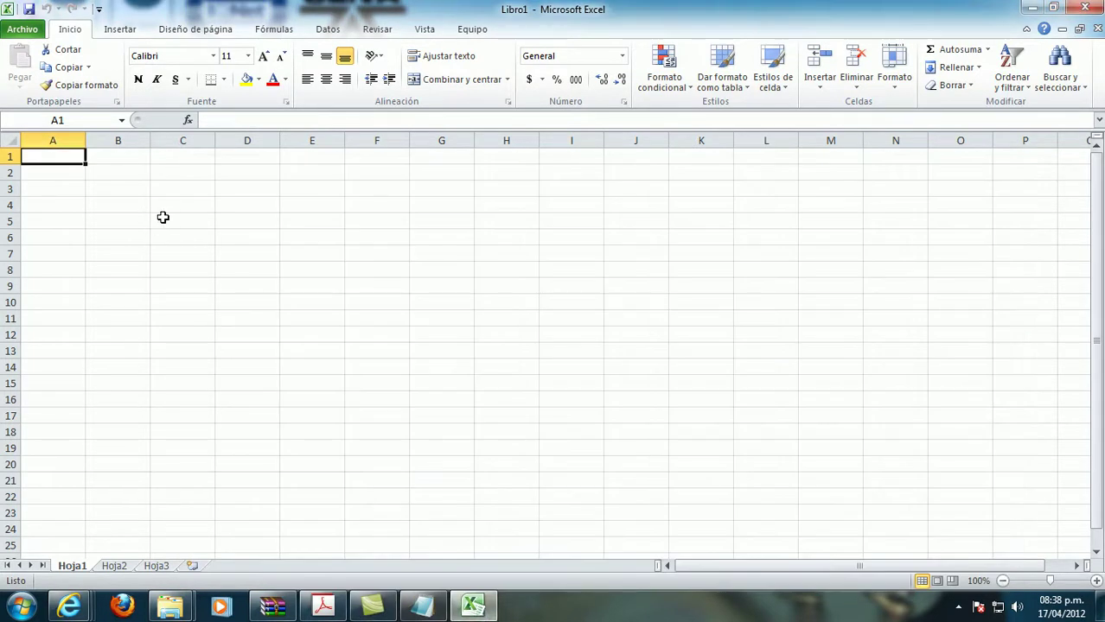
Enter the headers nombre, cod and dirección in cells A1 to C1.
type("nombre")
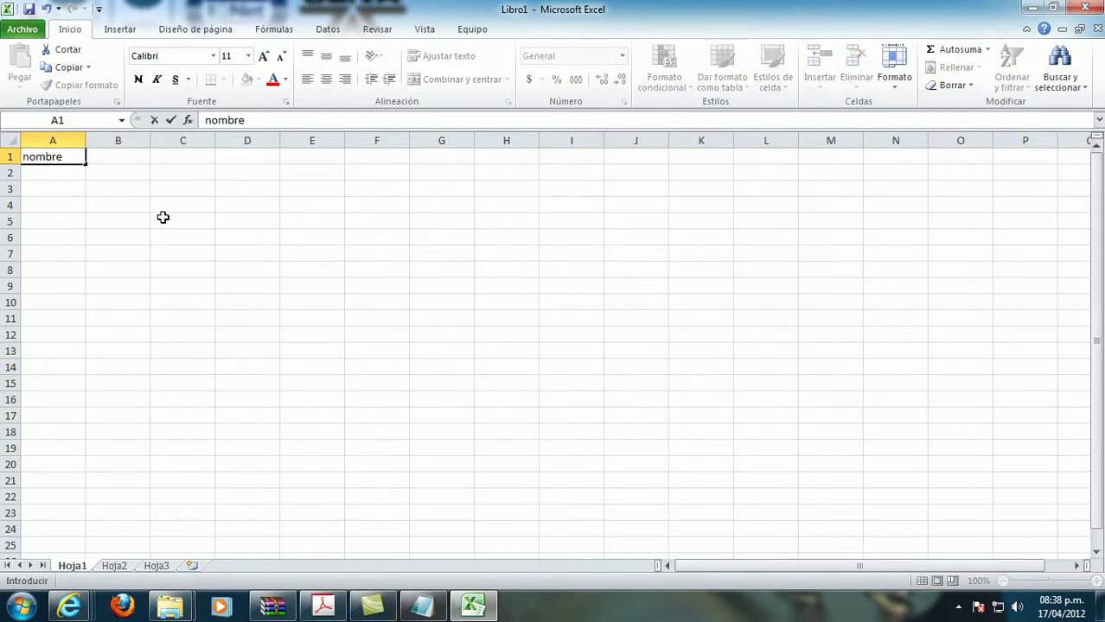
key("Tab")
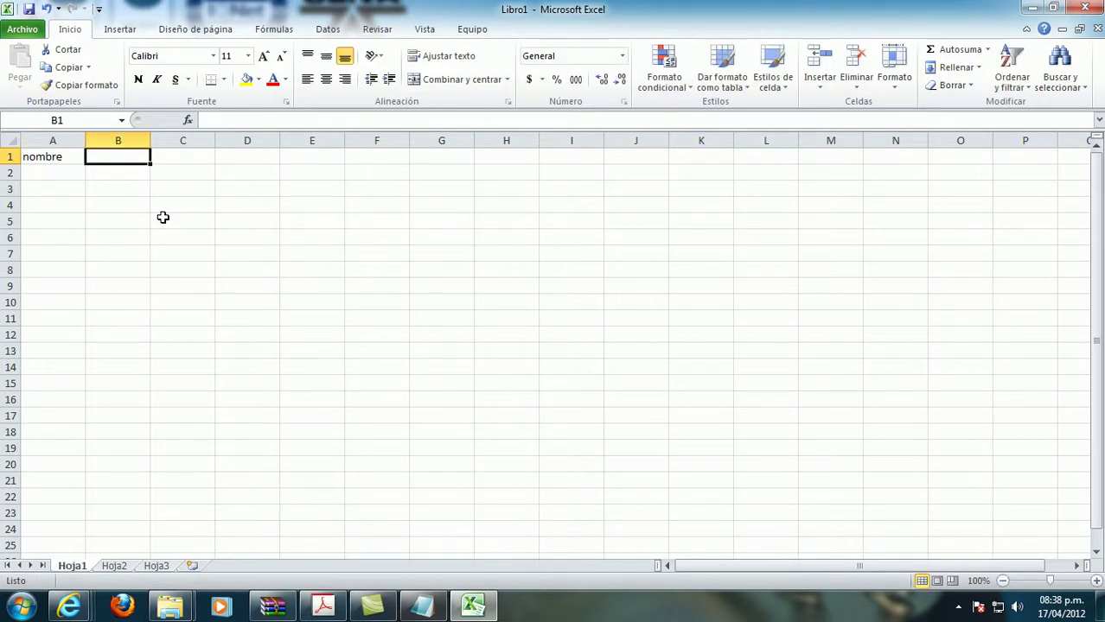
type("cod")
key("Tab")
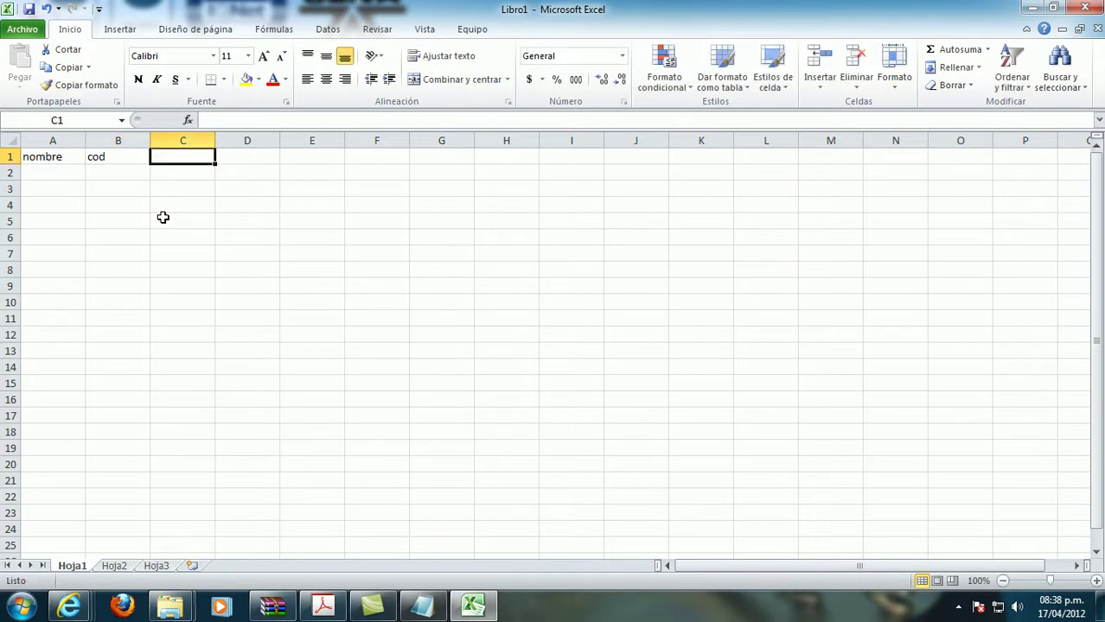
type("dirección")
key("Return")
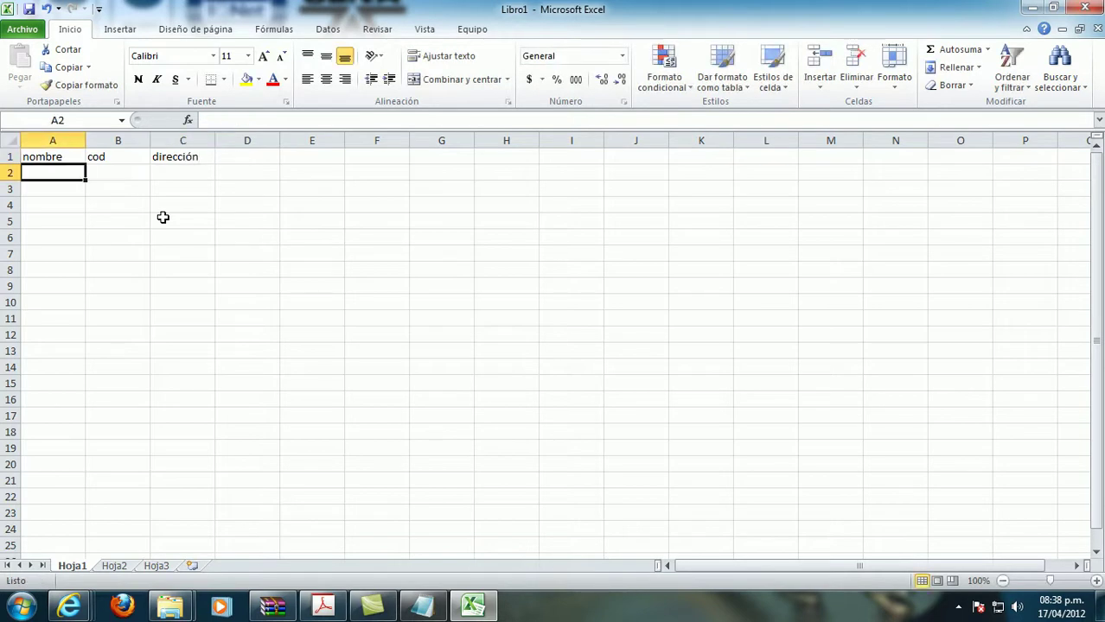
Add the record beto, 1, 'calle 1 No.12-98' and narrow column B to fit the cod header.
type("beto")
key("Tab")
type("1")
key("Tab")
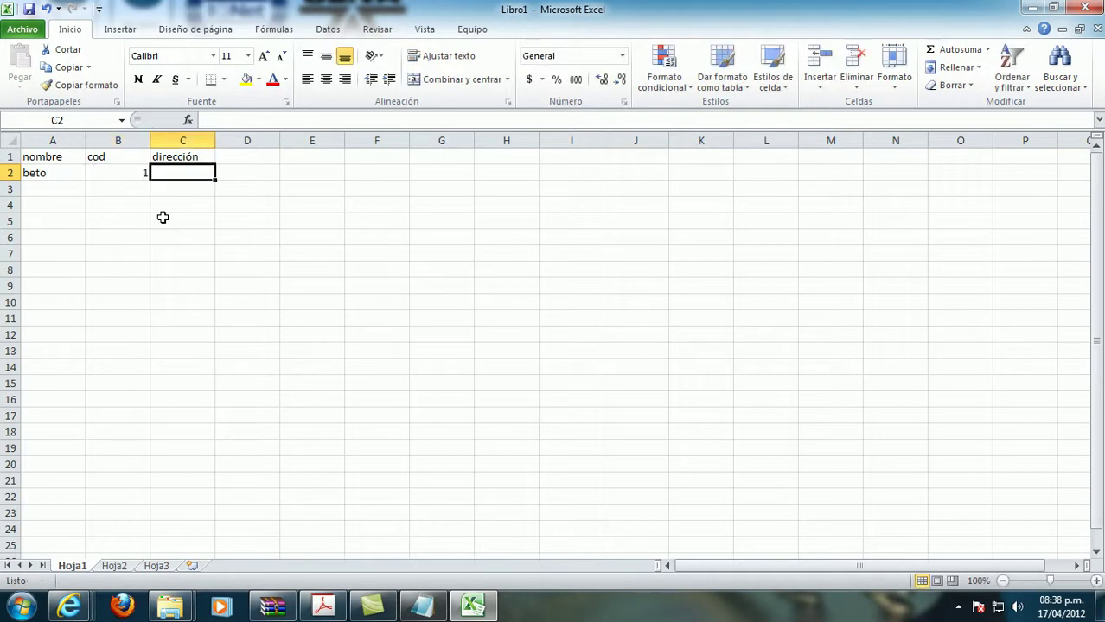
type("calle 1 No.12-98")
key("Return")
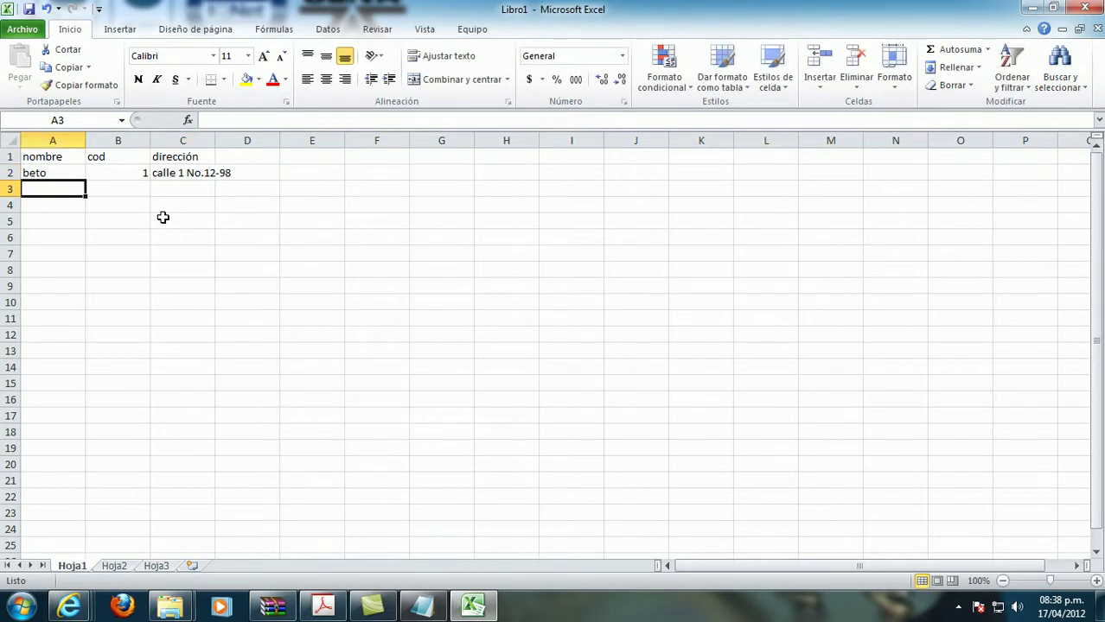
mouse_move(87, 142)
left_mouse_down()
mouse_move(66, 142)
mouse_move(173, 140)
left_mouse_up()
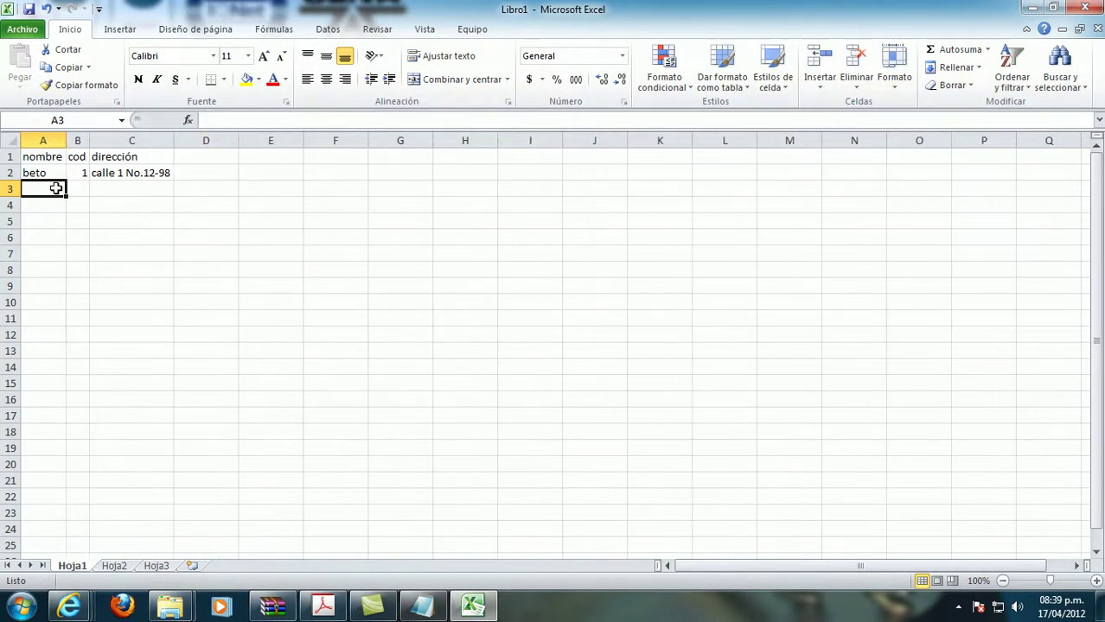
Add the records sraara, 2, 'auto 200' and juli, 3, 'centro'.
type("sra")
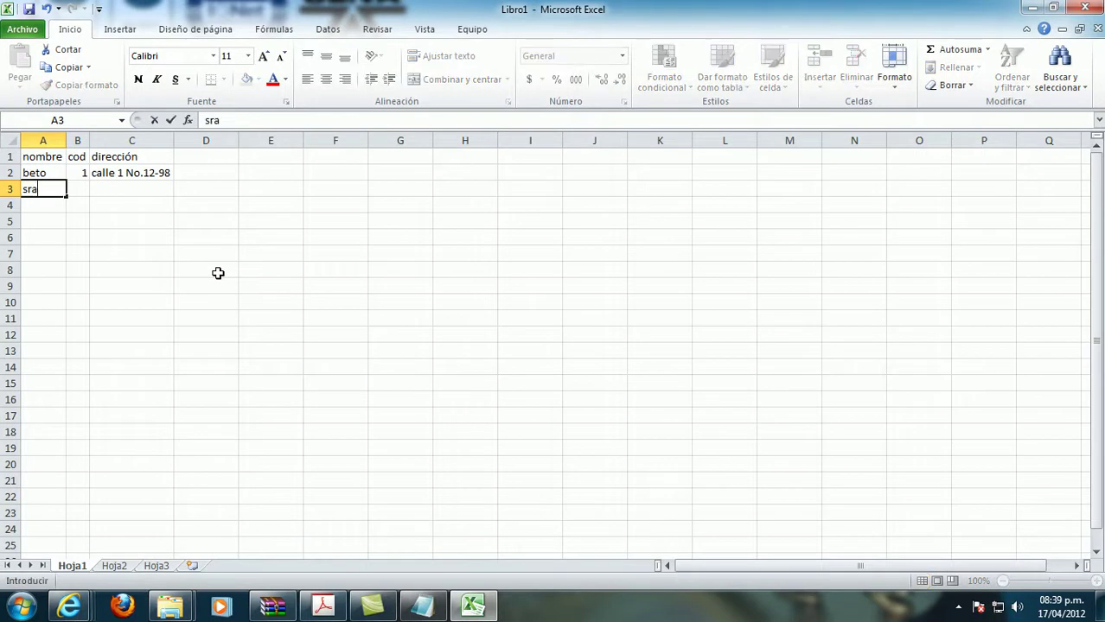
type("ara")
key("Tab")
type("2")
key("Tab")
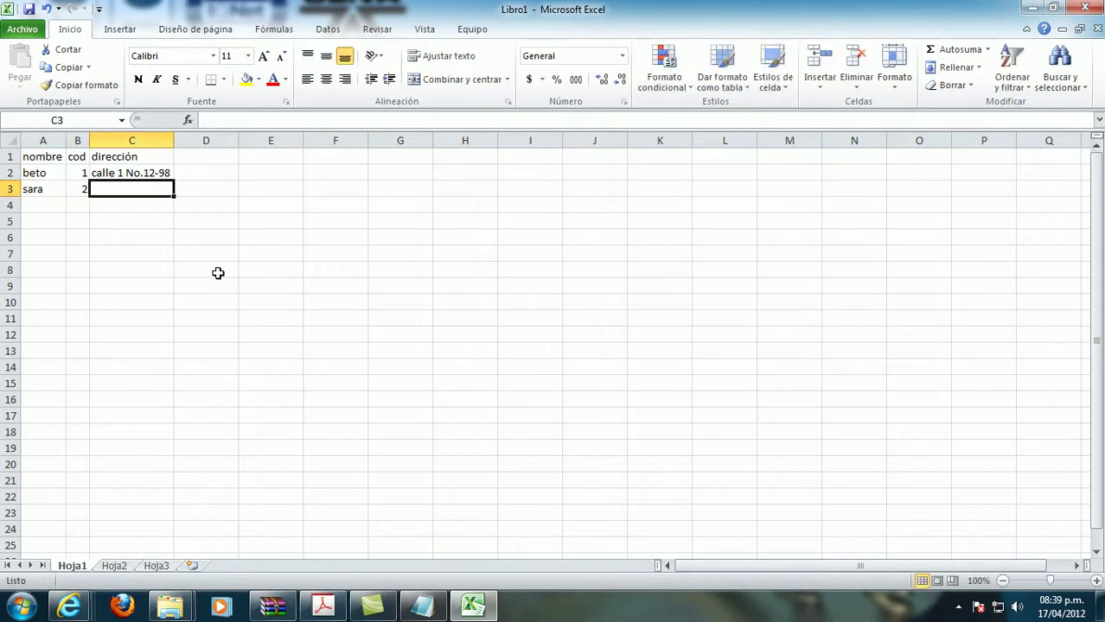
type("auto 200")
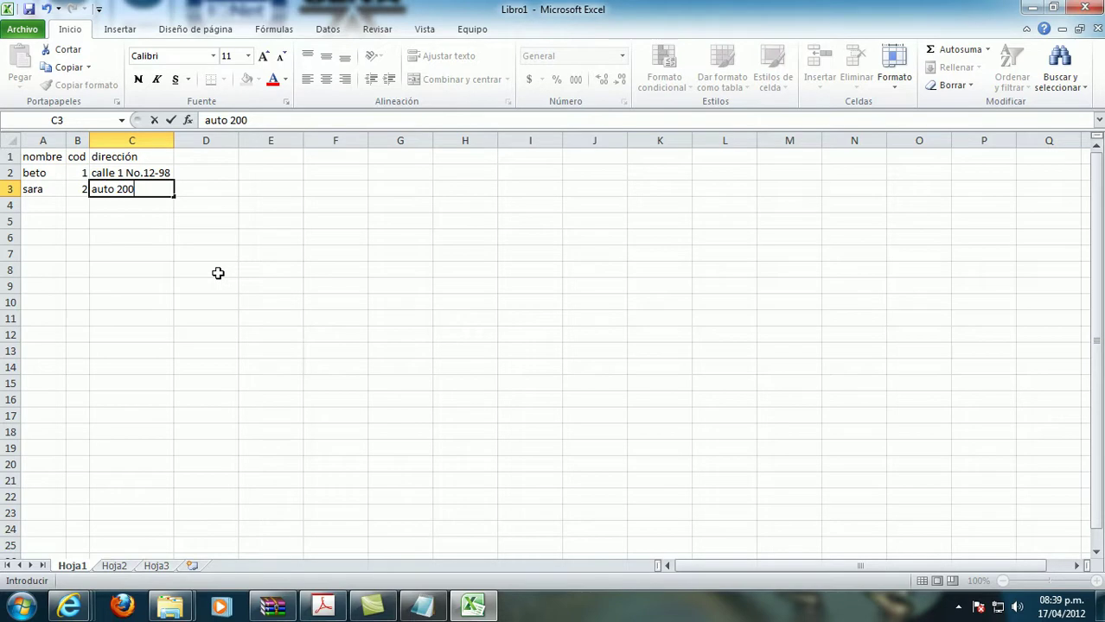
key("Return")
type("juli")
key("Tab")
type("3")
key("Tab")
type("centro")
key("Tab")
Enter the fourth record: mery, code 4, address 'norte'.
key("Down")
key("Left")
key("Left")
key("Left")
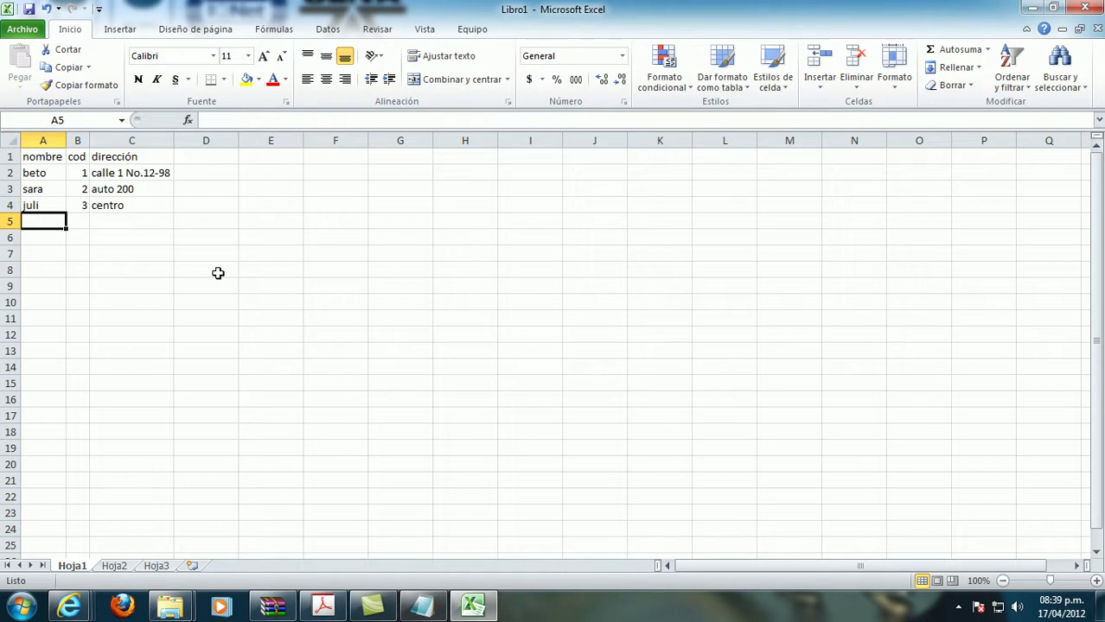
type("mery")
key("Tab")
type("4")
key("Tab")
type("norte")
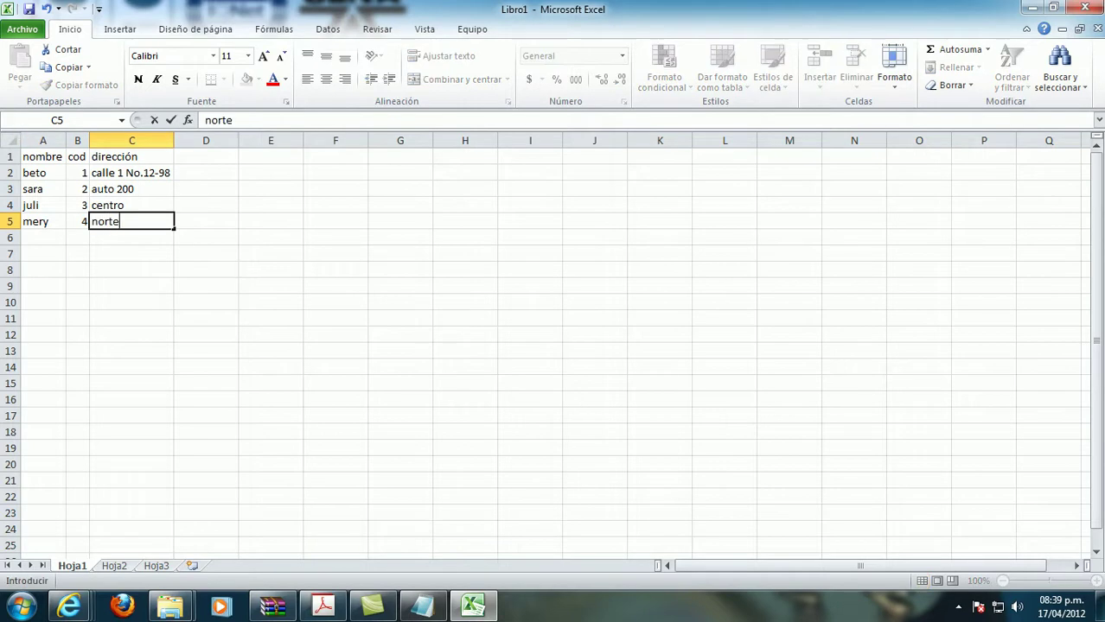
Add a new line '0.2 Guarde en el escritorio Base de datos excel' after step 0.1 in Notepad.
left_click(422, 605)
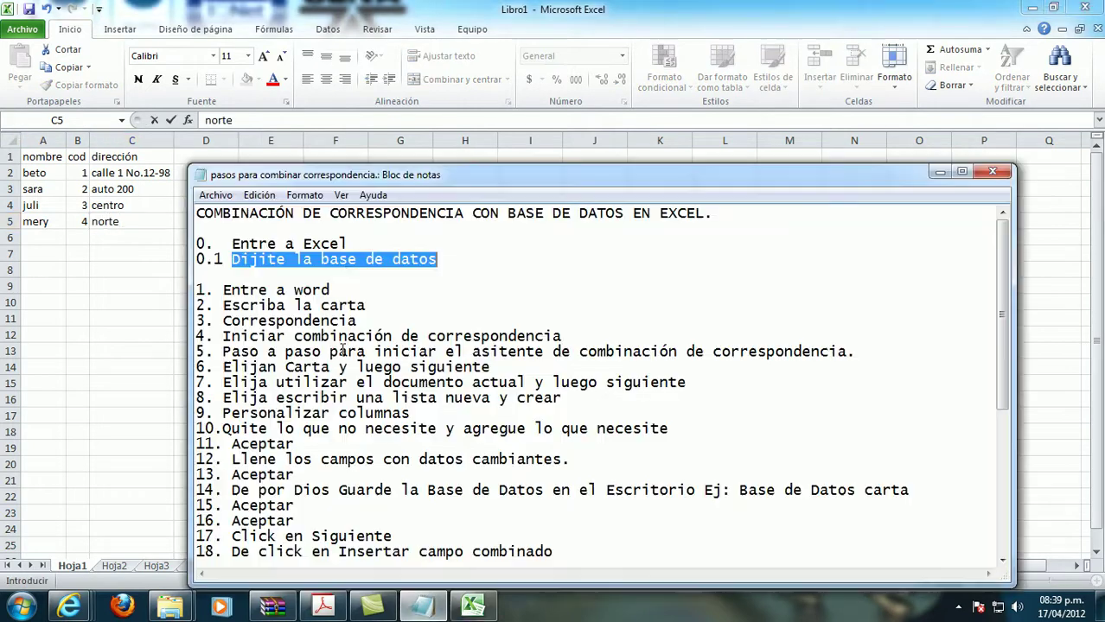
left_click(447, 259)
key("Return")
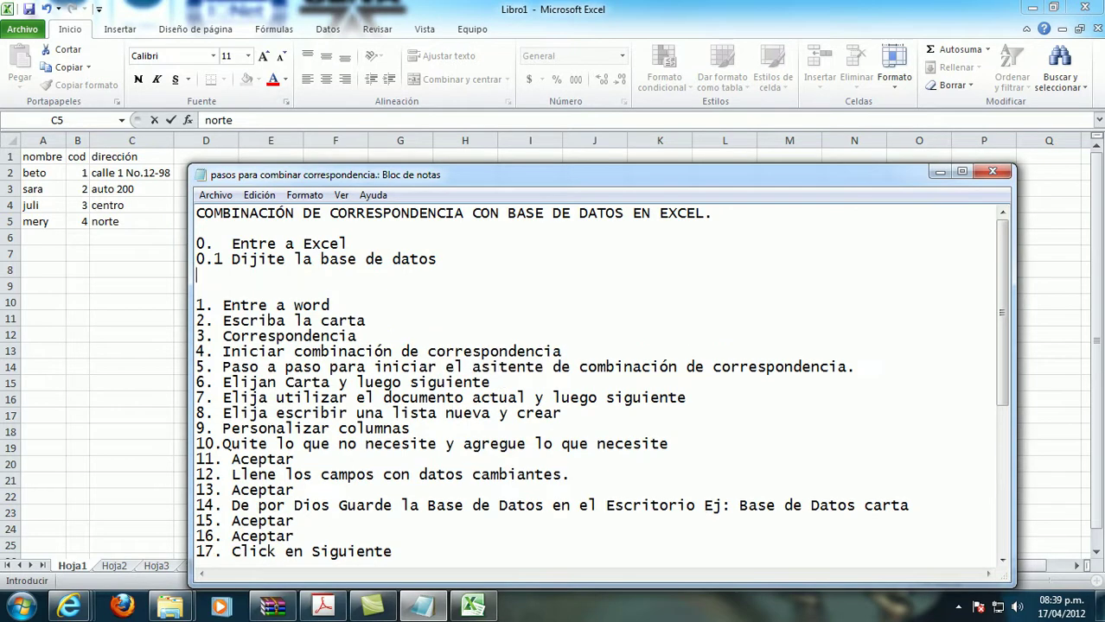
type("0.2 ")
type("Gu")
type("arde en el es")
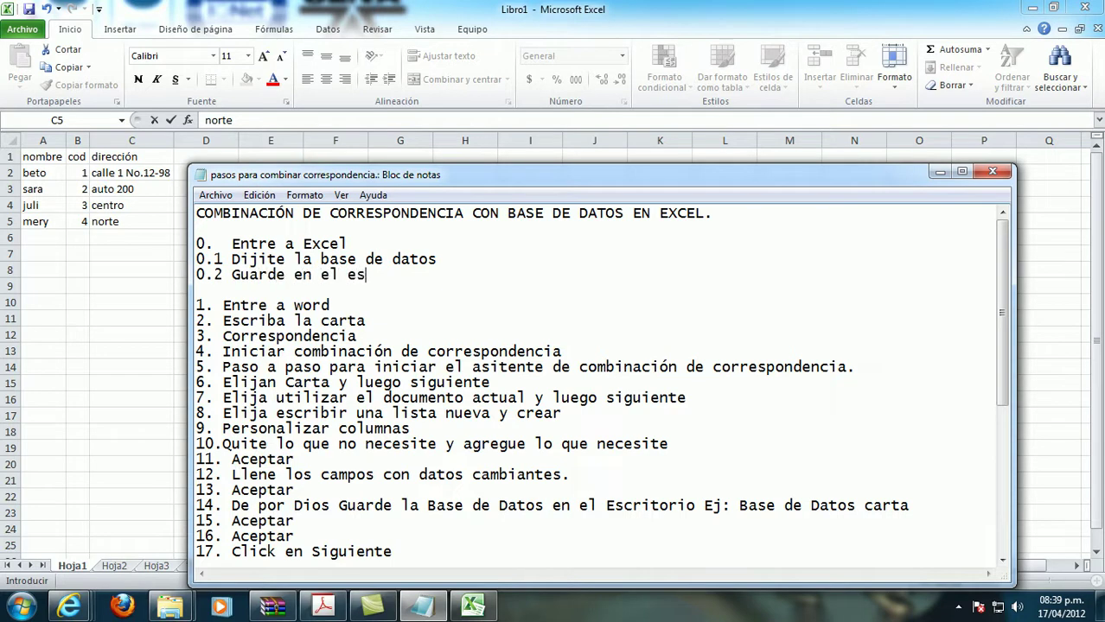
type("critorio Base de datos")
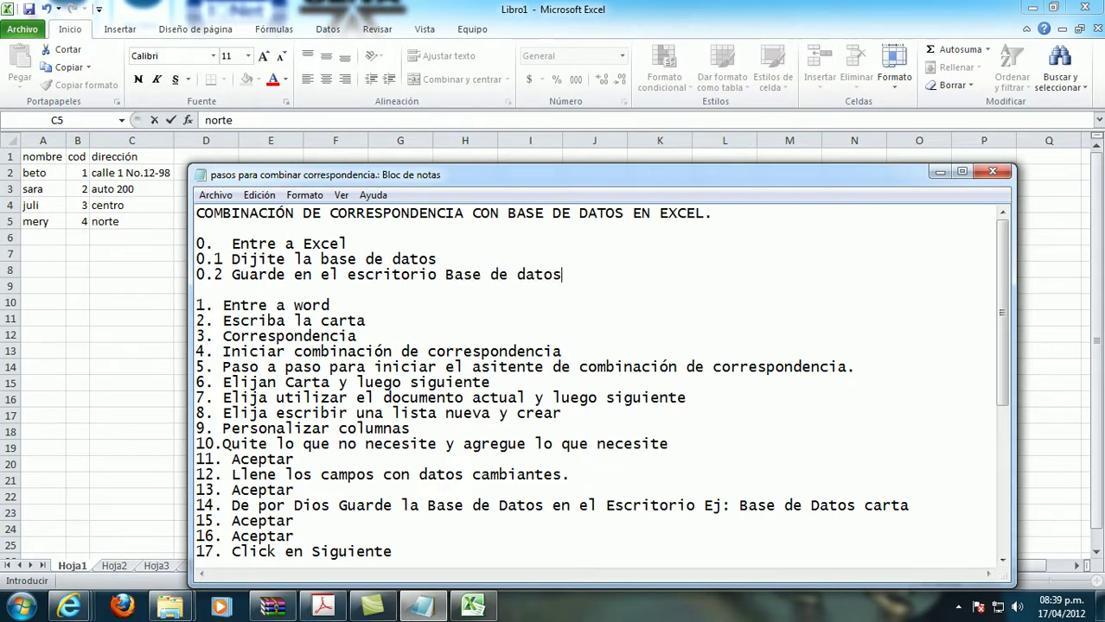
type(" excel")
Save the Excel workbook on the Desktop (Escritorio) as 'base de datos excel'.
left_click(472, 605)
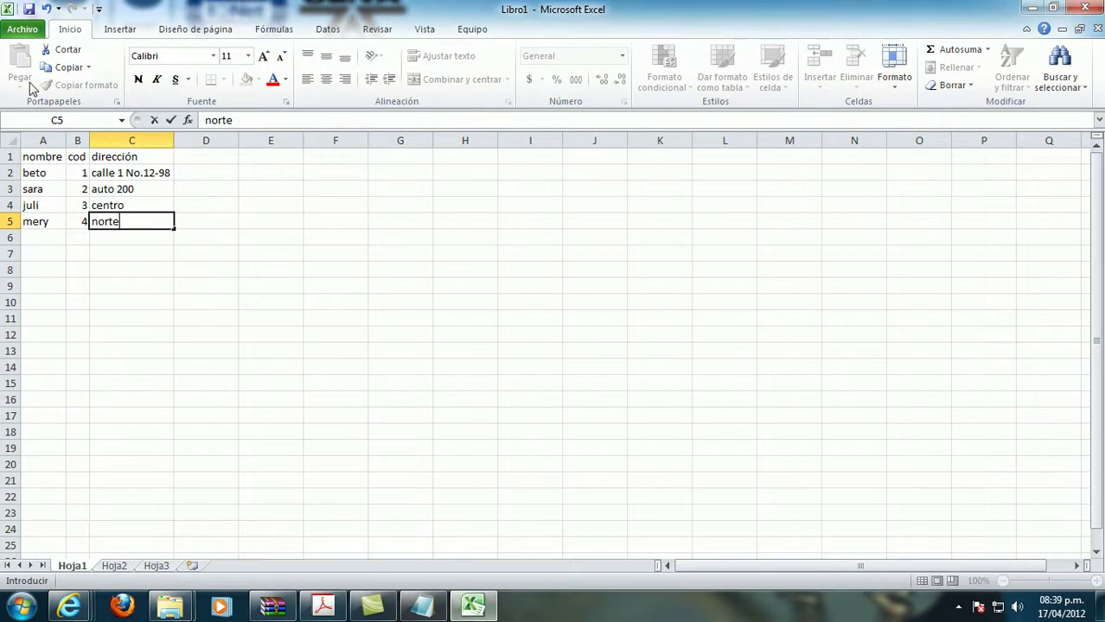
left_click(33, 31)
left_click(64, 78)
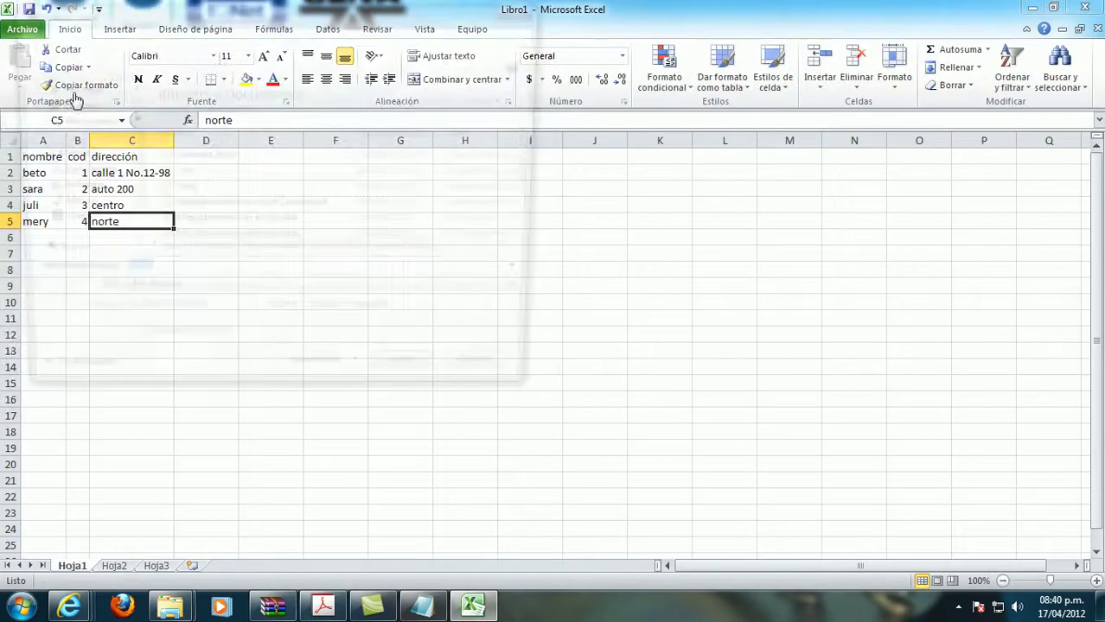
left_click_drag(214, 279, 104, 268)
type("base de da")
key("BackSpace")
key("BackSpace")
type("os n")
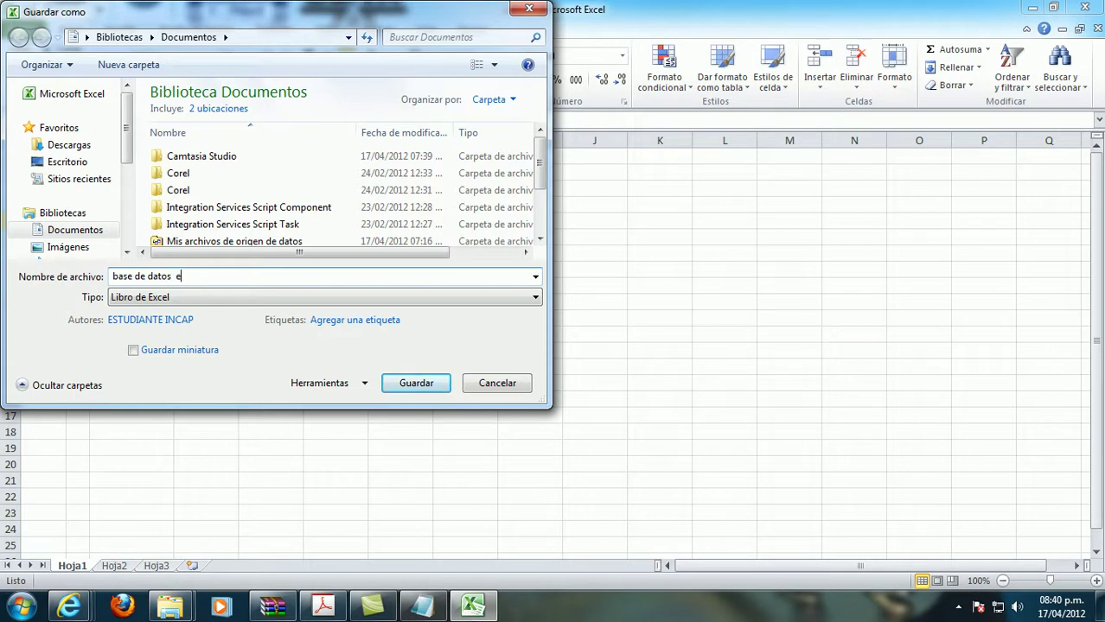
type("cel")
left_click(69, 164)
left_click(425, 381)
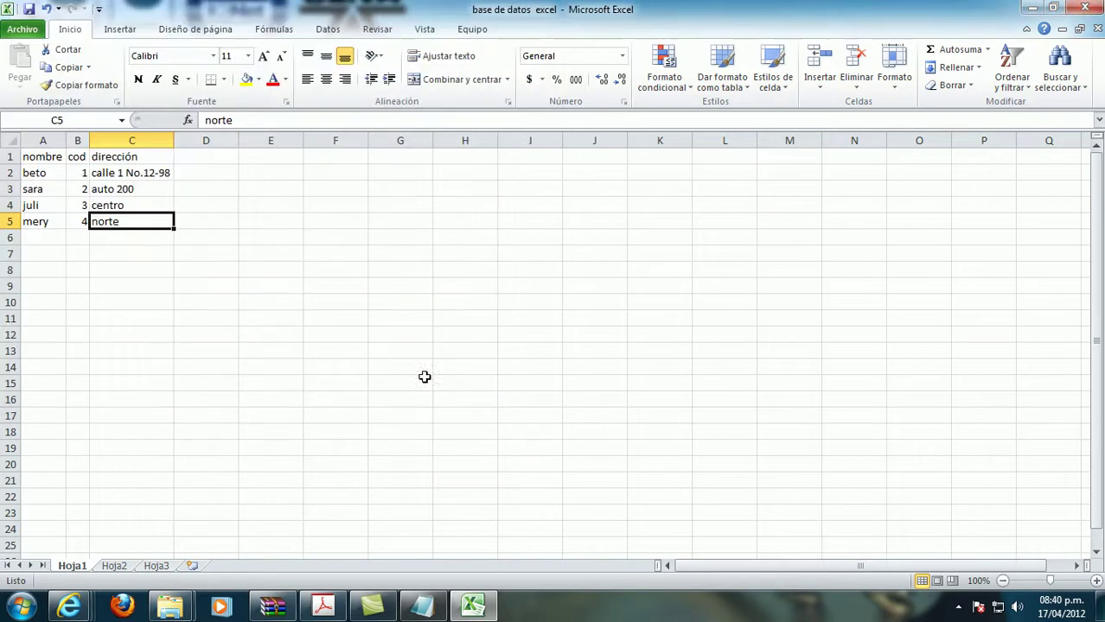
Close Excel, append 'y cierre excel' to Notepad step 0.2, remove the blank line, and highlight step 1.
left_click(1085, 8)
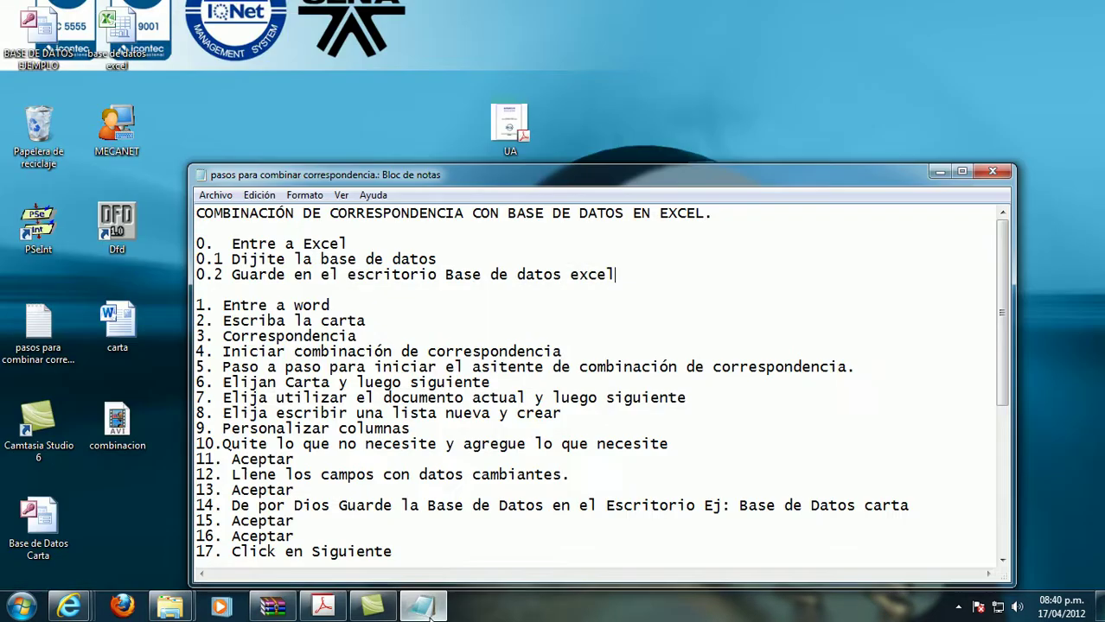
type("y cie")
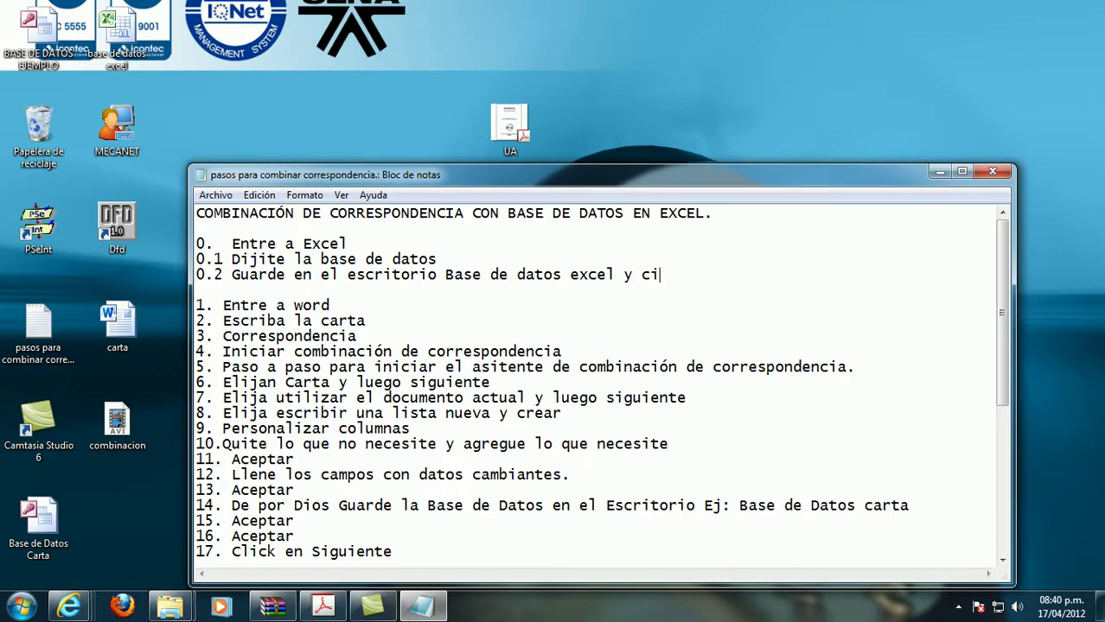
type("rre ex")
type("ce")
key("BackSpace")
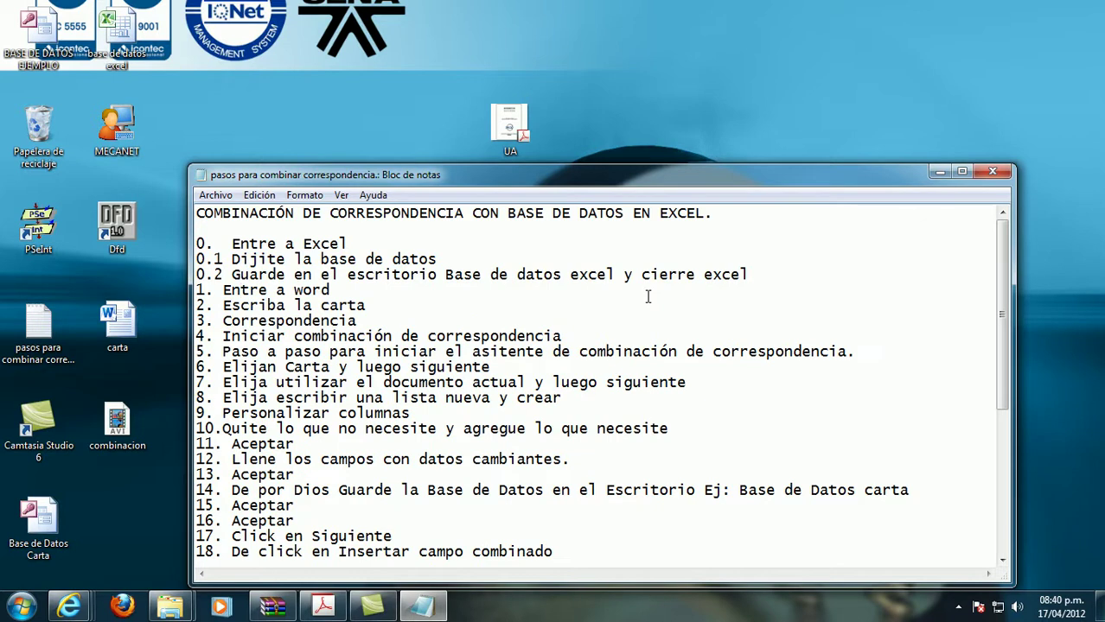
left_click_drag(223, 292, 330, 292)
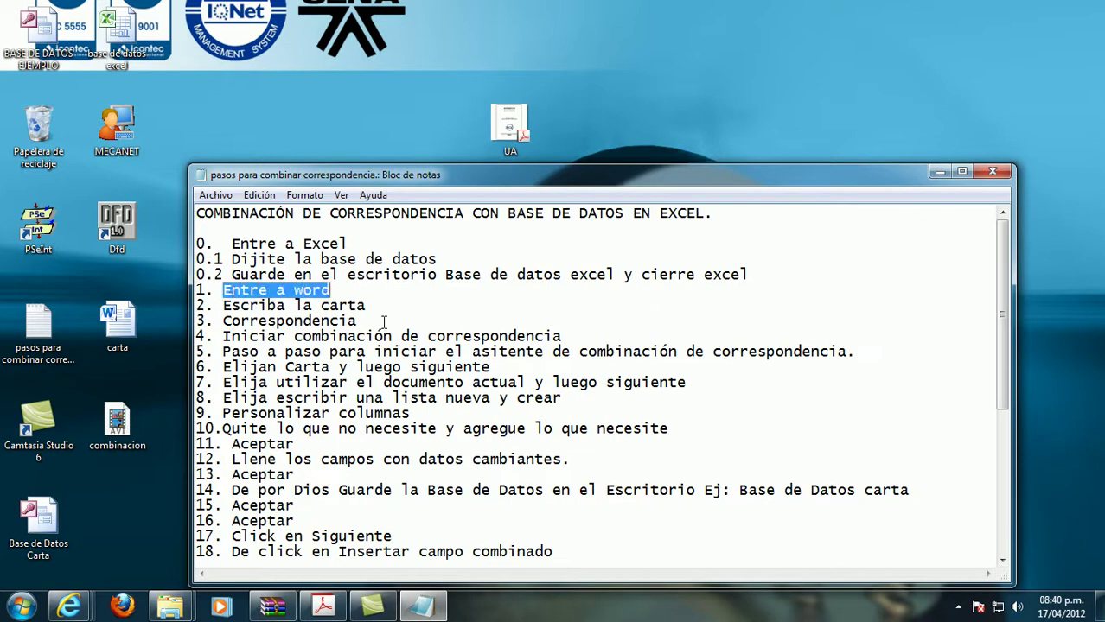
Search for 'word' and launch Microsoft Word 2010.
left_click(28, 606)
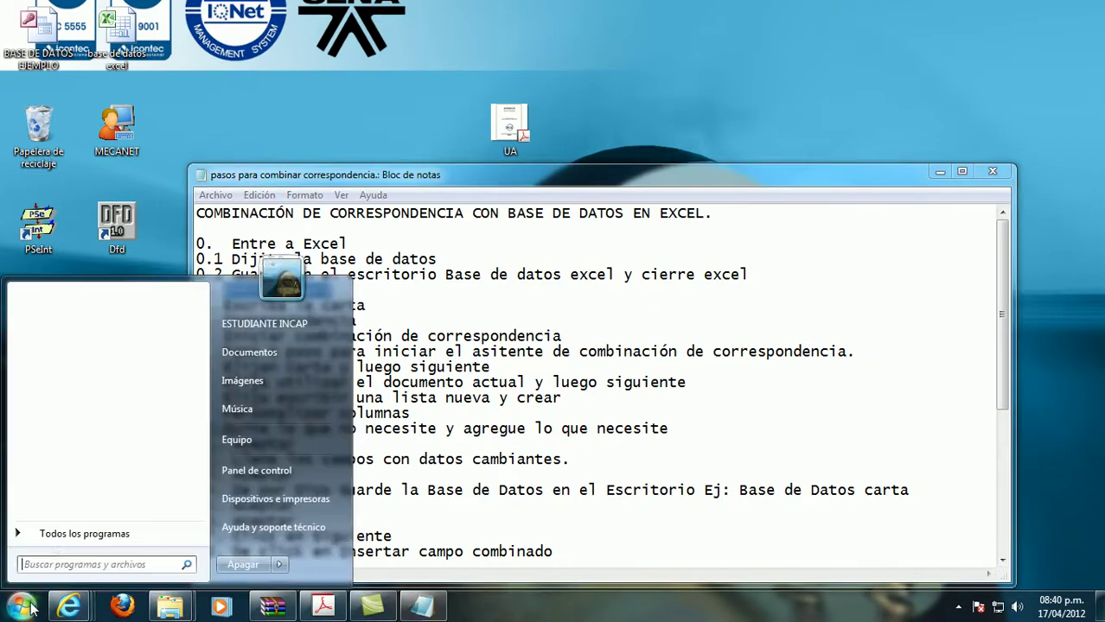
type("word")
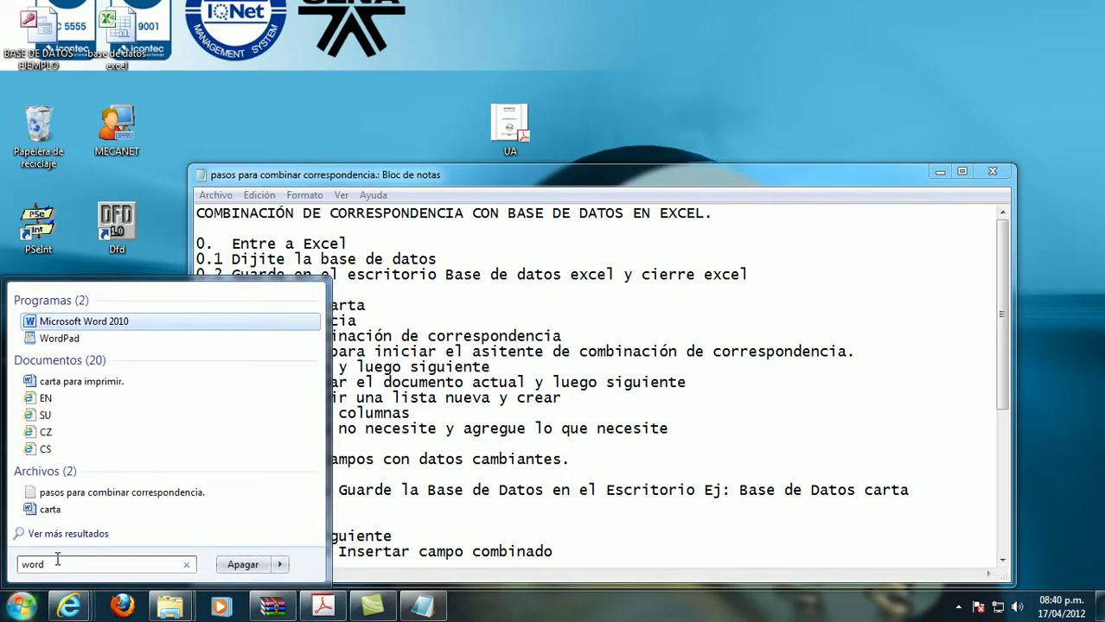
key("Return")
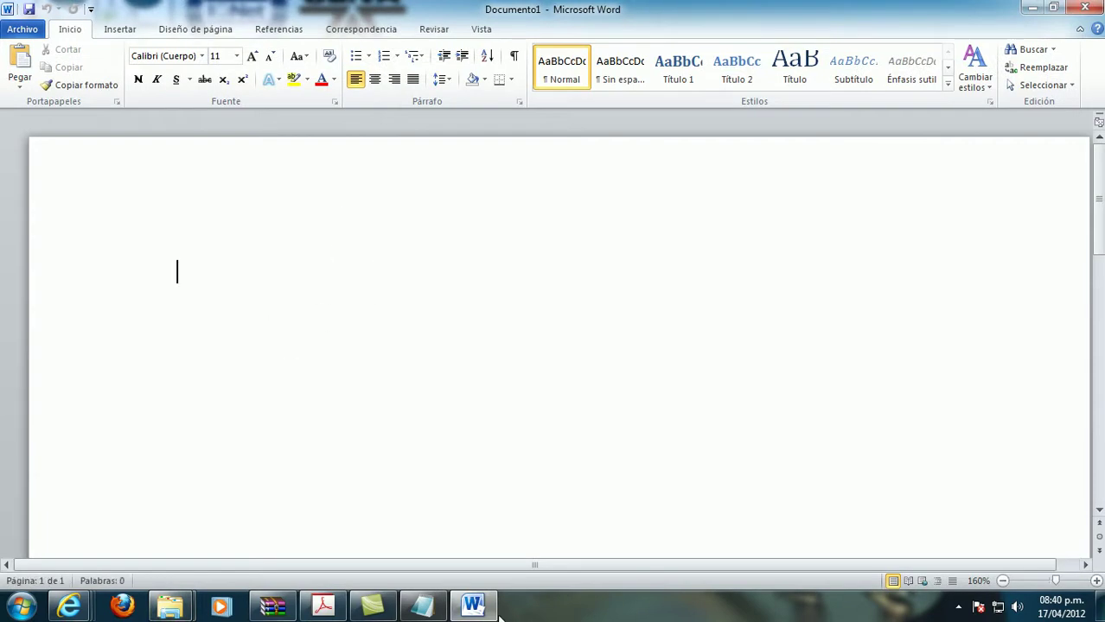
Highlight step 2 'Escriba la carta' in Notepad, then minimize Notepad to reveal Word.
mouse_move(482, 611)
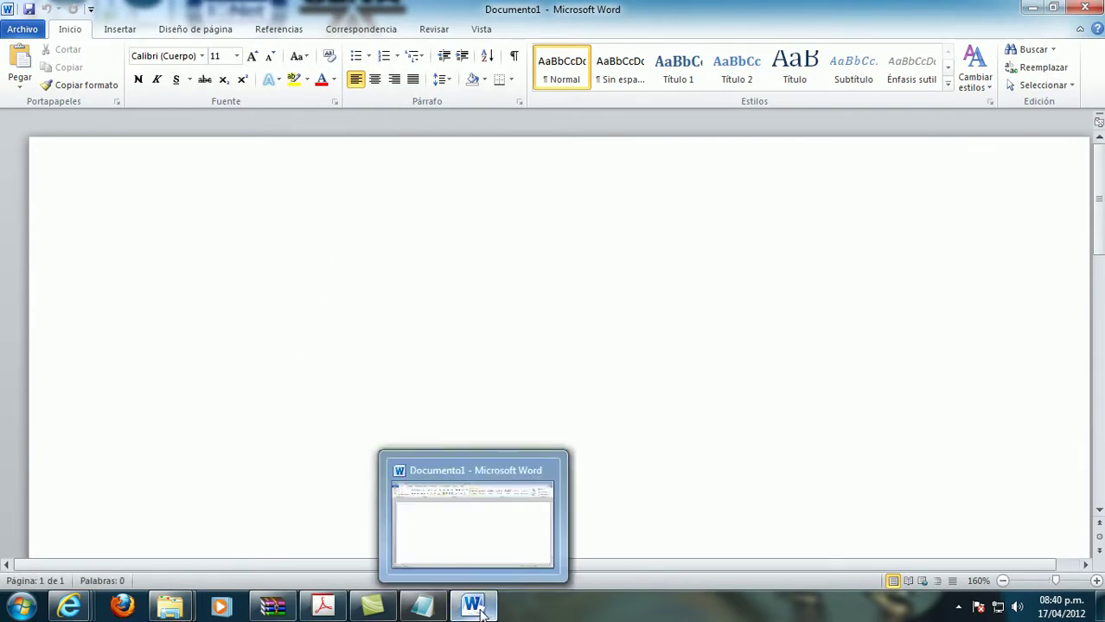
left_click(422, 606)
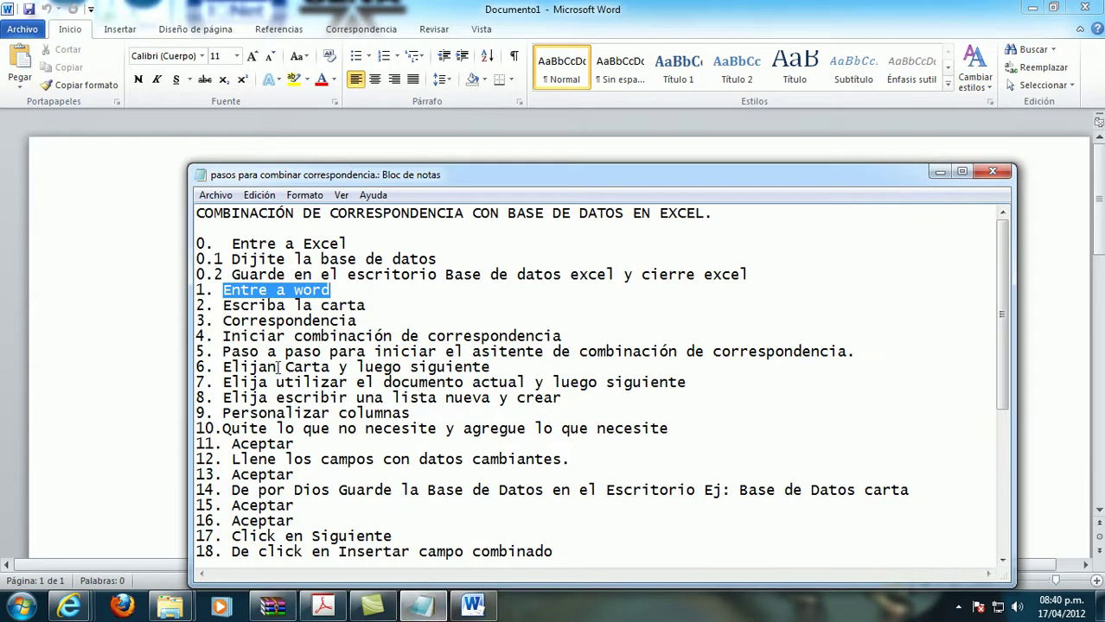
left_click_drag(223, 305, 366, 305)
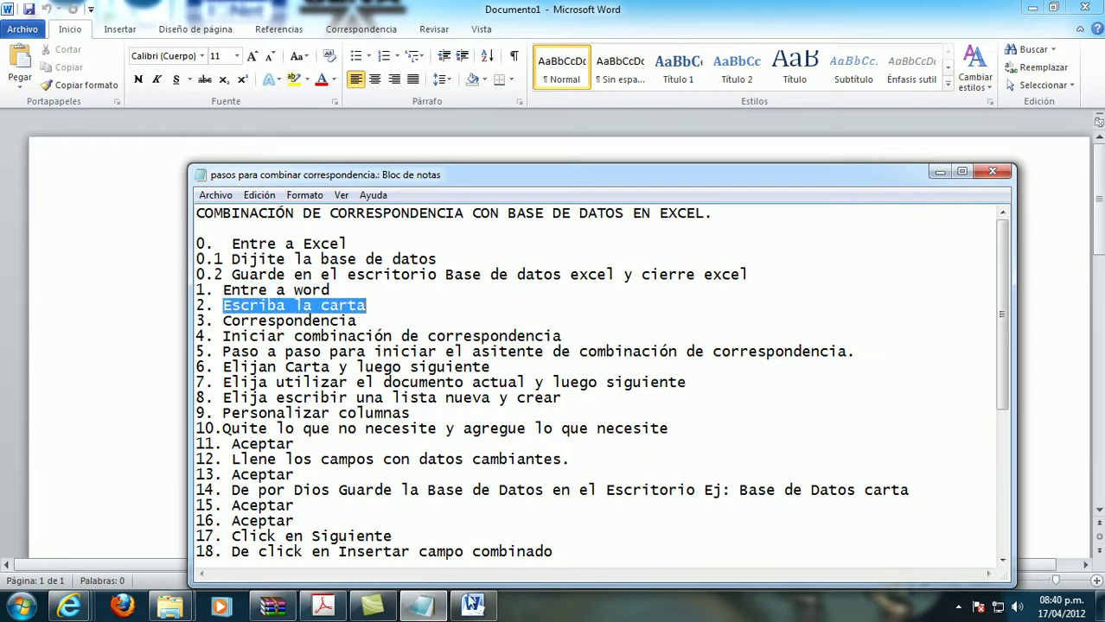
left_click(425, 610)
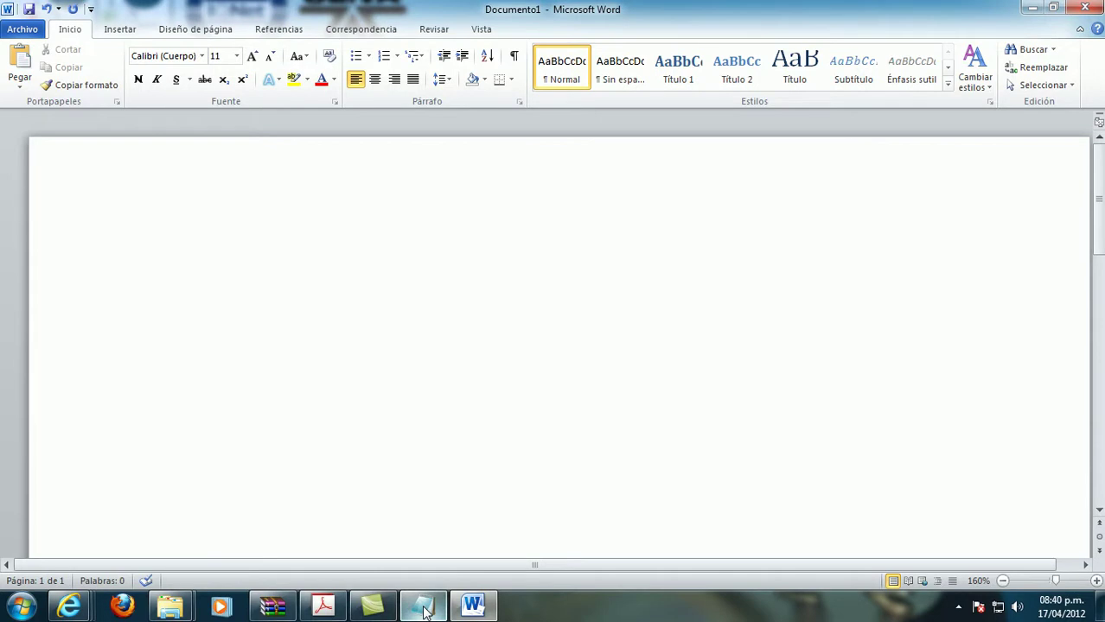
Generate two sample paragraphs with =rand(2,2) and place the cursor above them.
type("=rand")
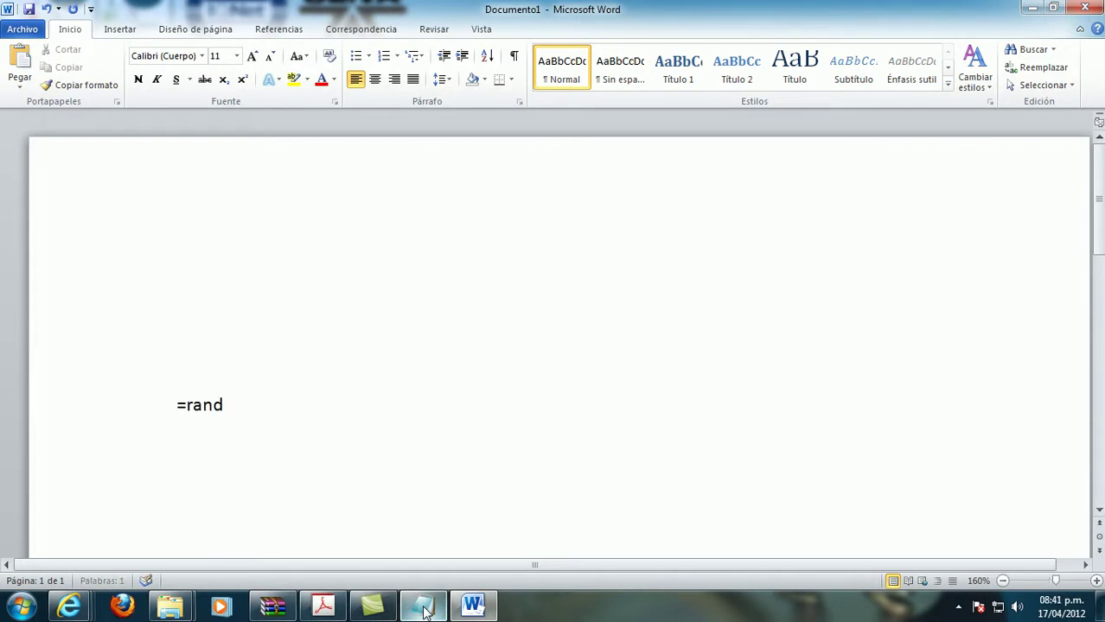
type("(2.")
key("BackSpace")
type(",2)")
key("Return")
key("Up")
key("Up")
key("Up")
key("Up")
key("Up")
key("Up")
key("Up")
key("Up")
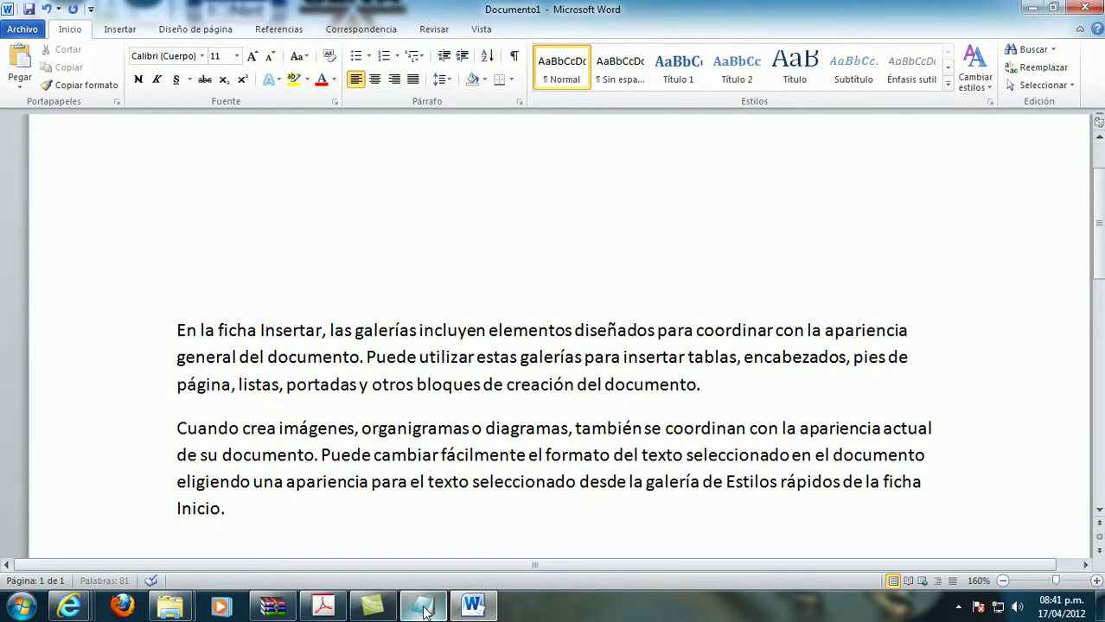
key("Up")
left_click(227, 245)
Highlight step 3 'Correspondencia' in Notepad and show Word's Correspondencia tab.
left_click(422, 605)
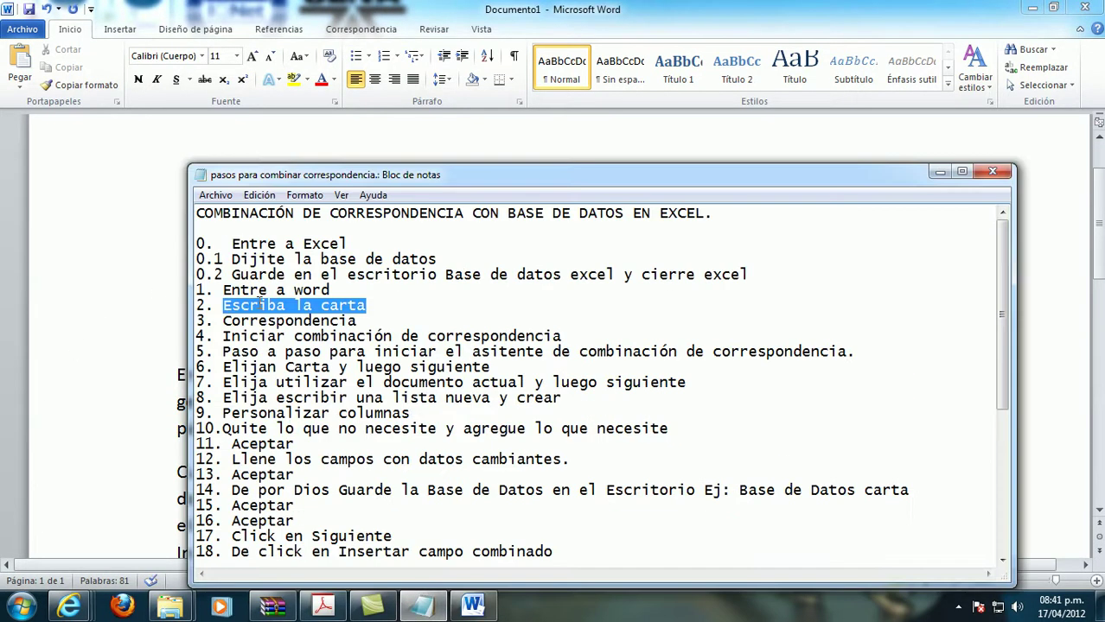
left_click_drag(223, 321, 386, 325)
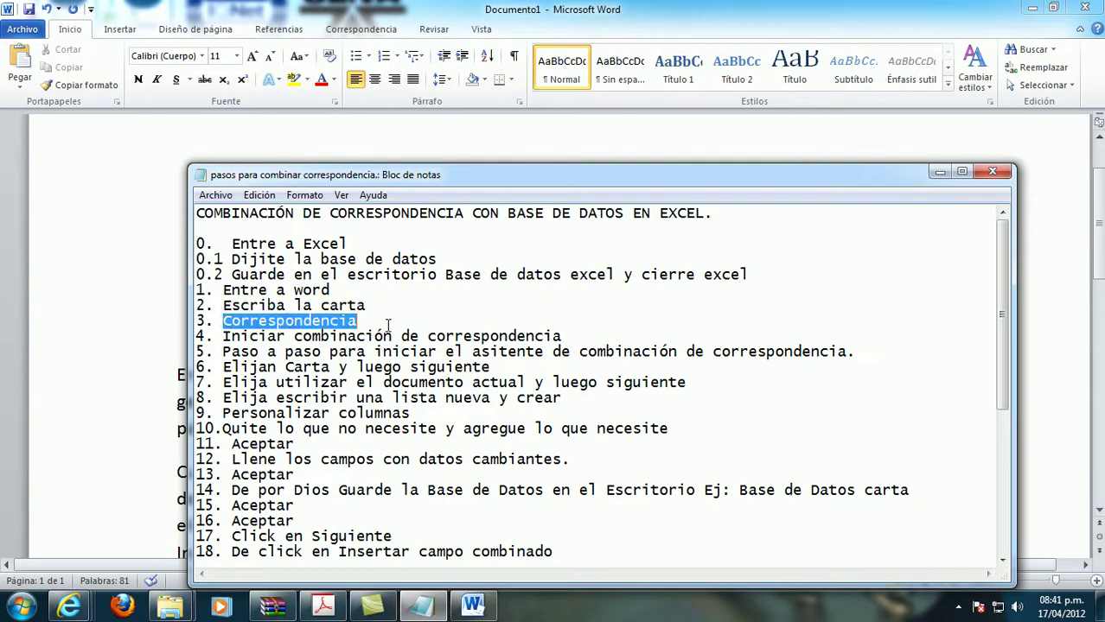
left_click(473, 605)
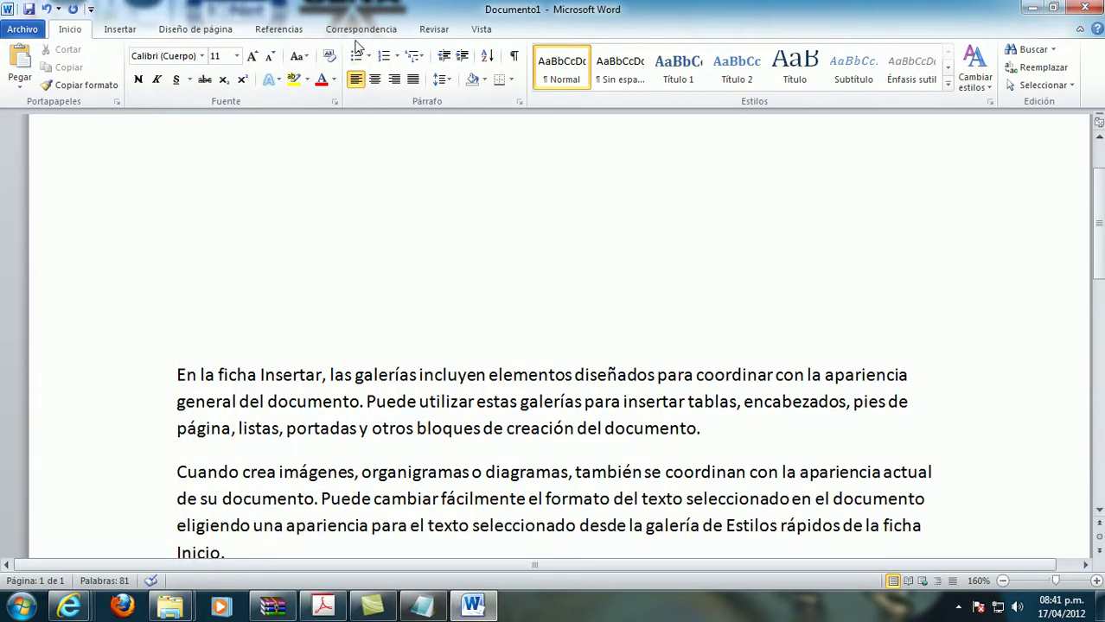
left_click(361, 31)
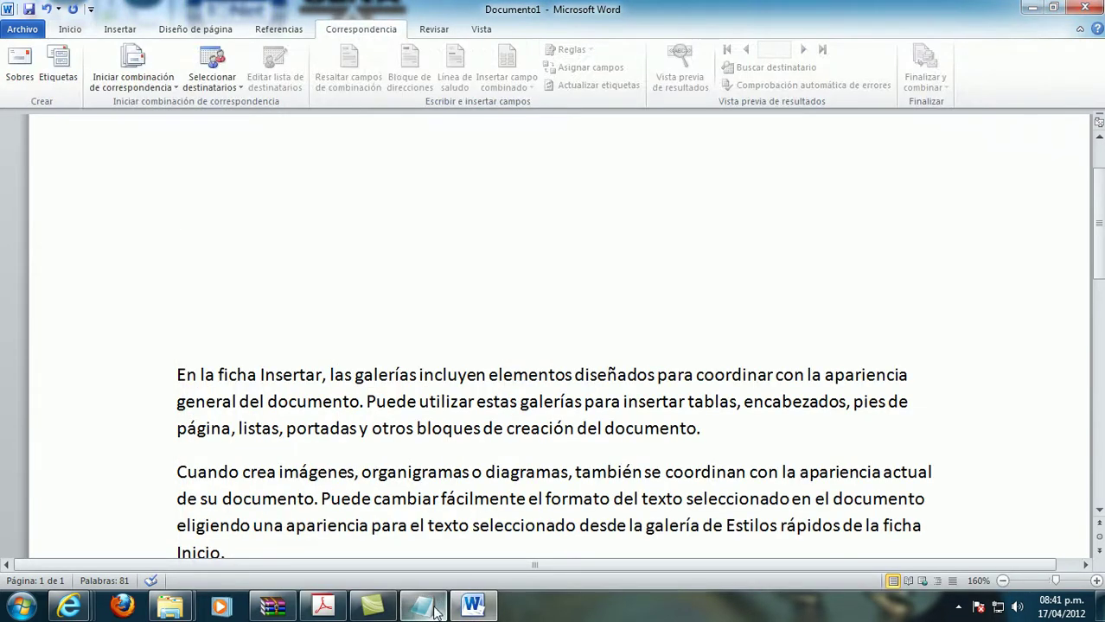
Review the notes again, then open the Iniciar combinación de correspondencia list in Word.
left_click(422, 605)
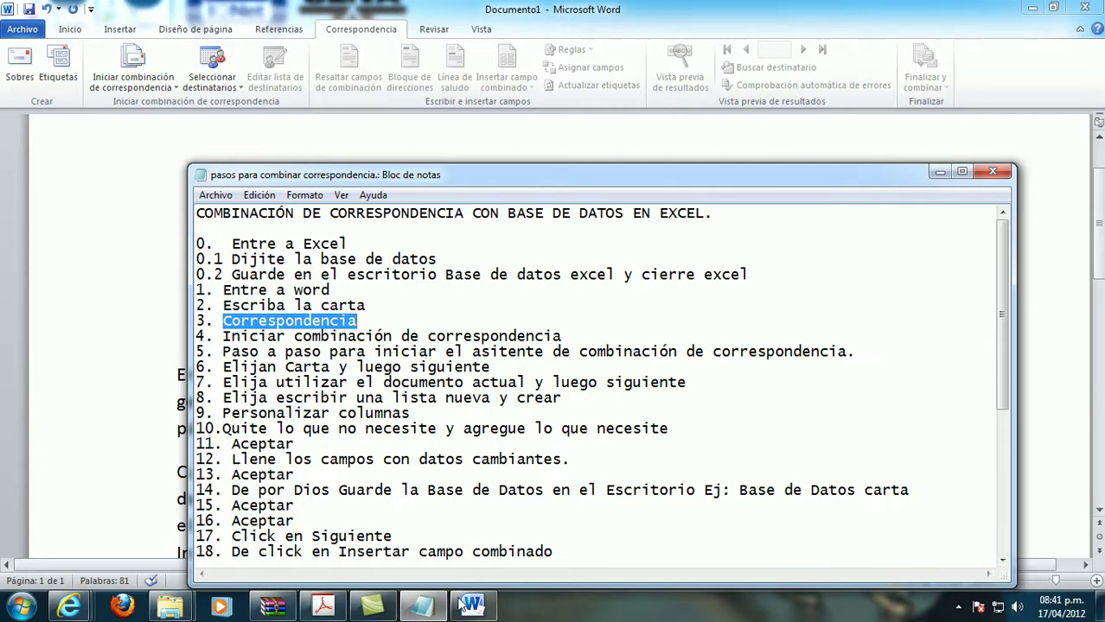
mouse_move(469, 612)
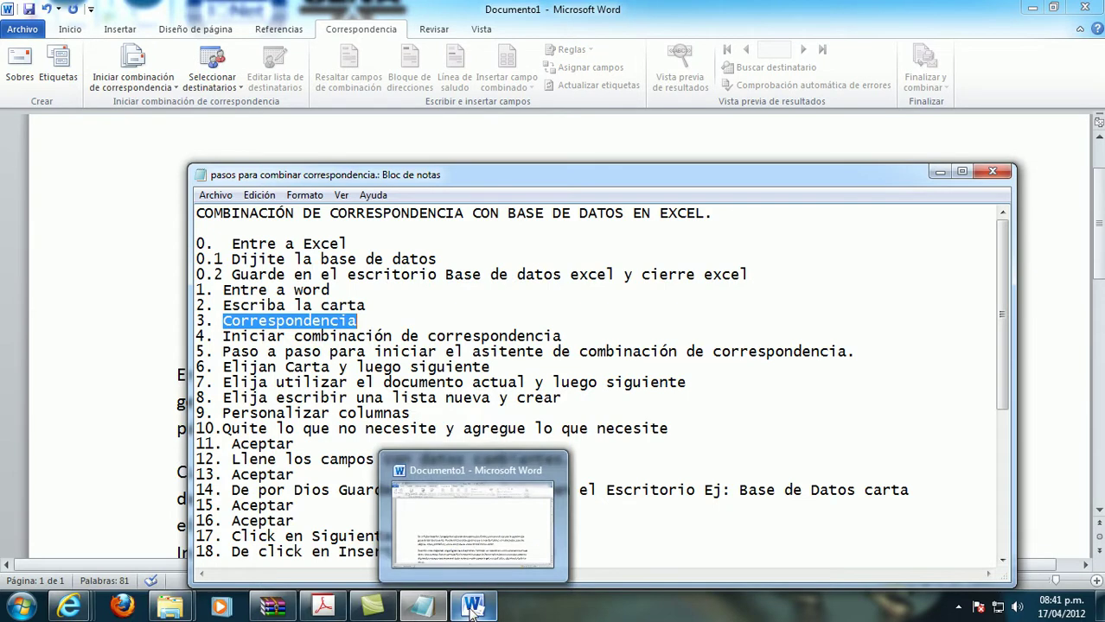
left_click(471, 608)
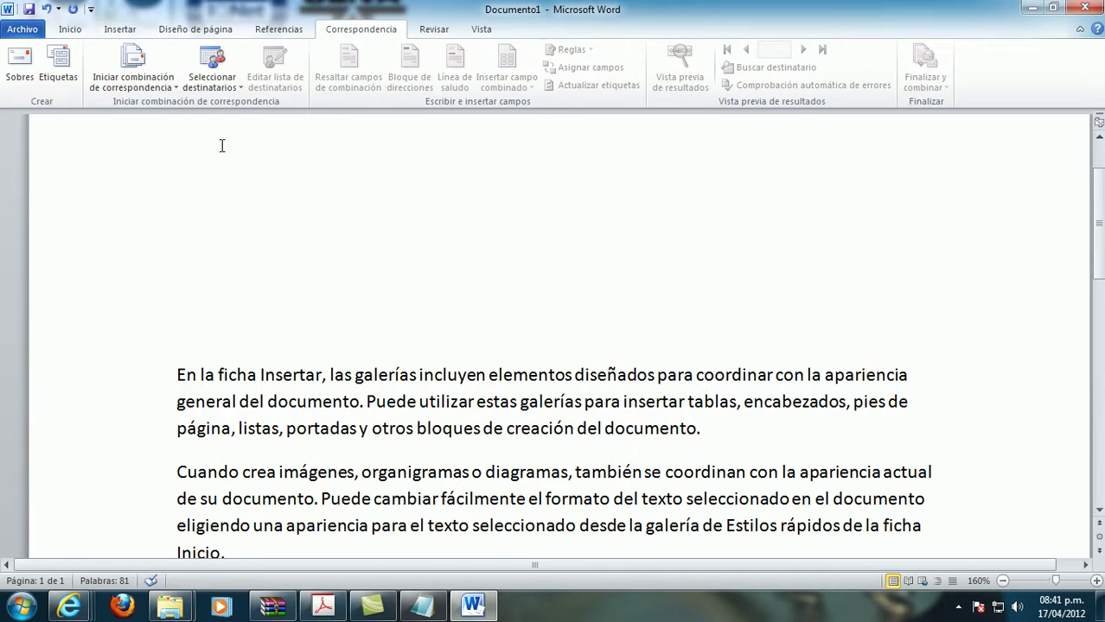
left_click(155, 80)
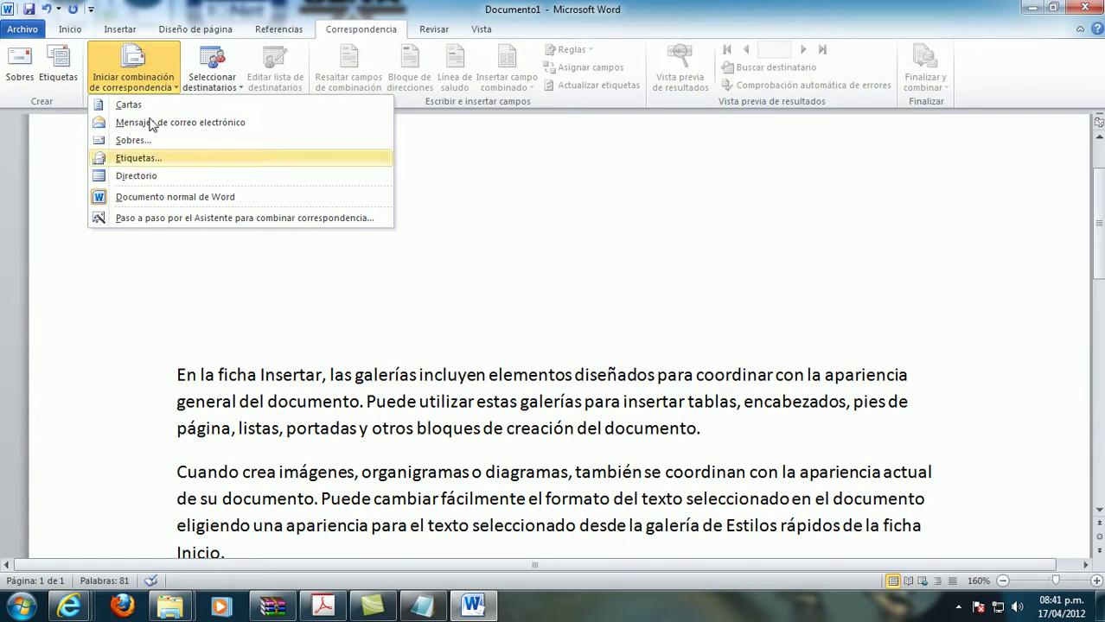
Start the step-by-step mail-merge wizard and highlight steps 4 to 6 in the notes.
left_click(189, 219)
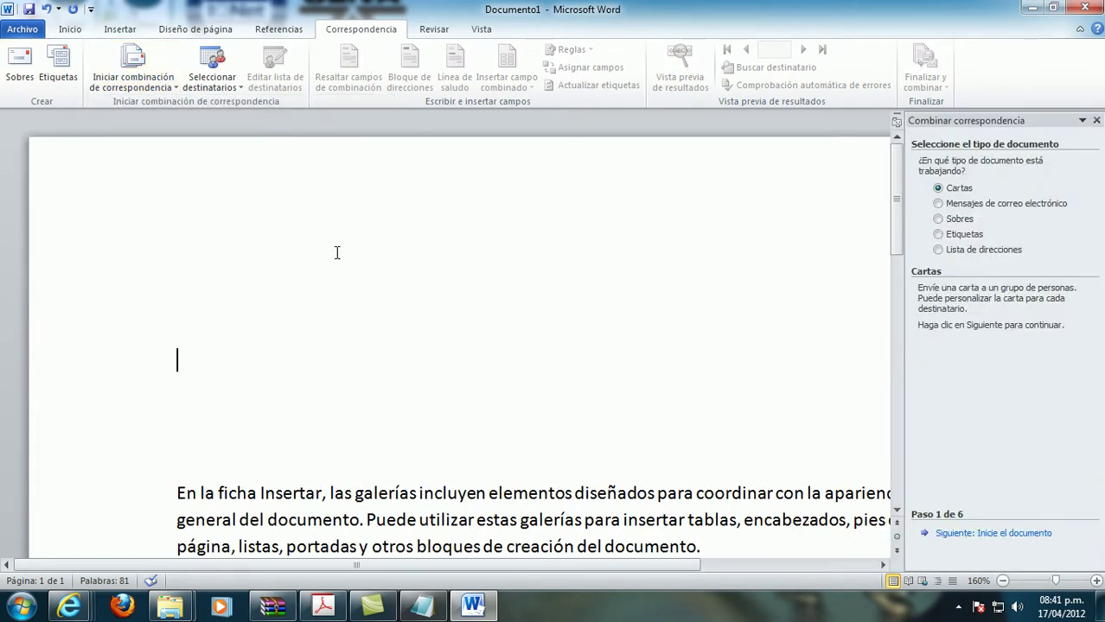
left_click(437, 608)
left_click_drag(222, 336, 592, 337)
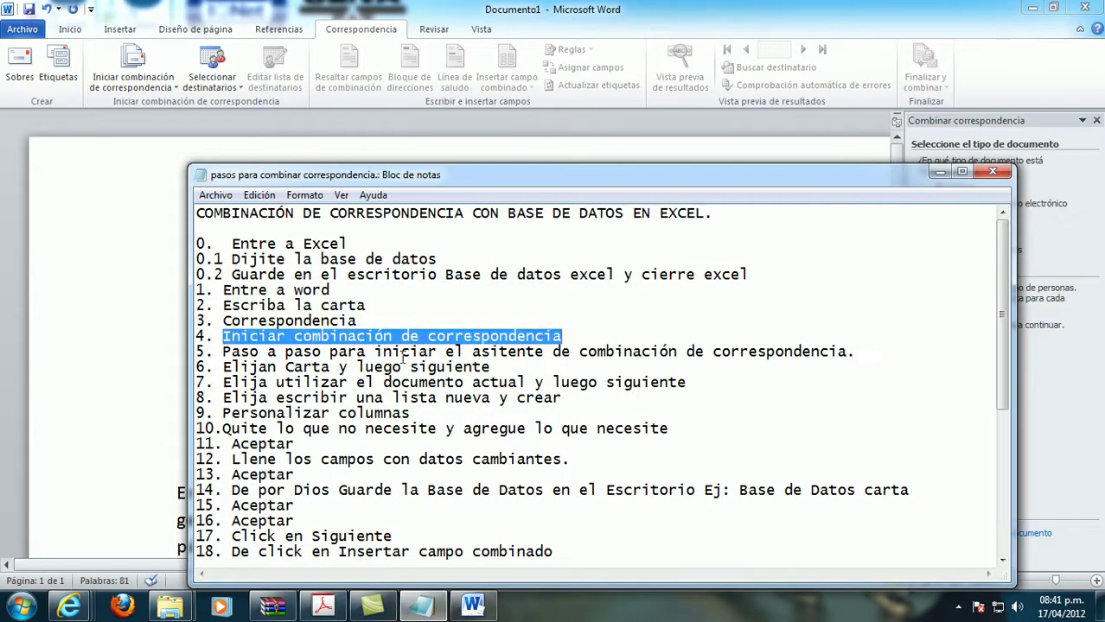
left_click(223, 353)
left_click_drag(223, 352, 860, 356)
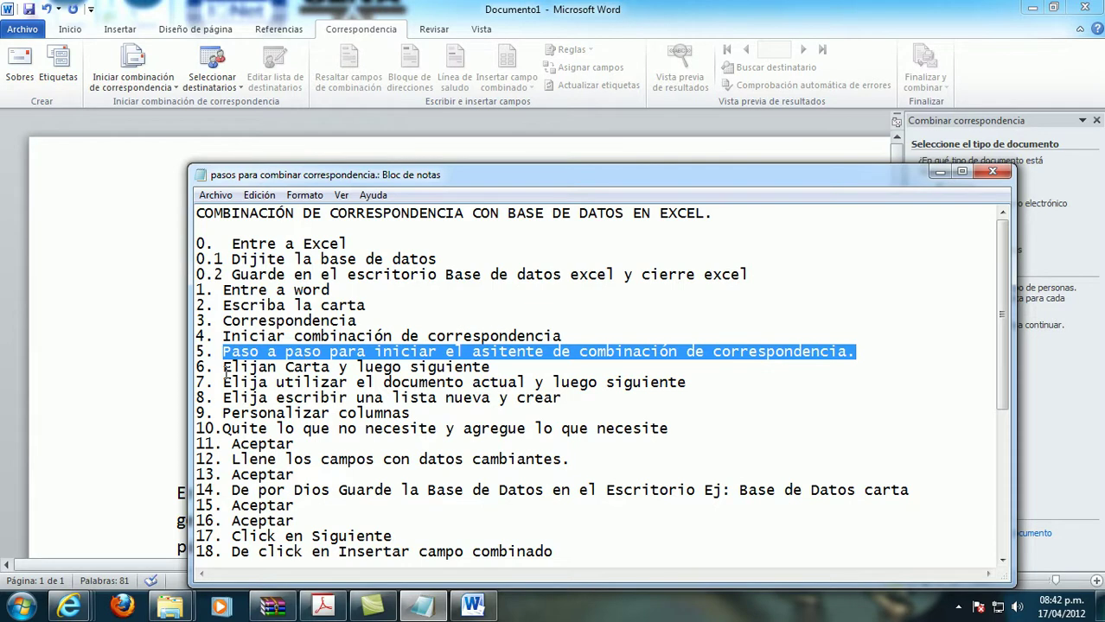
left_click_drag(224, 366, 498, 370)
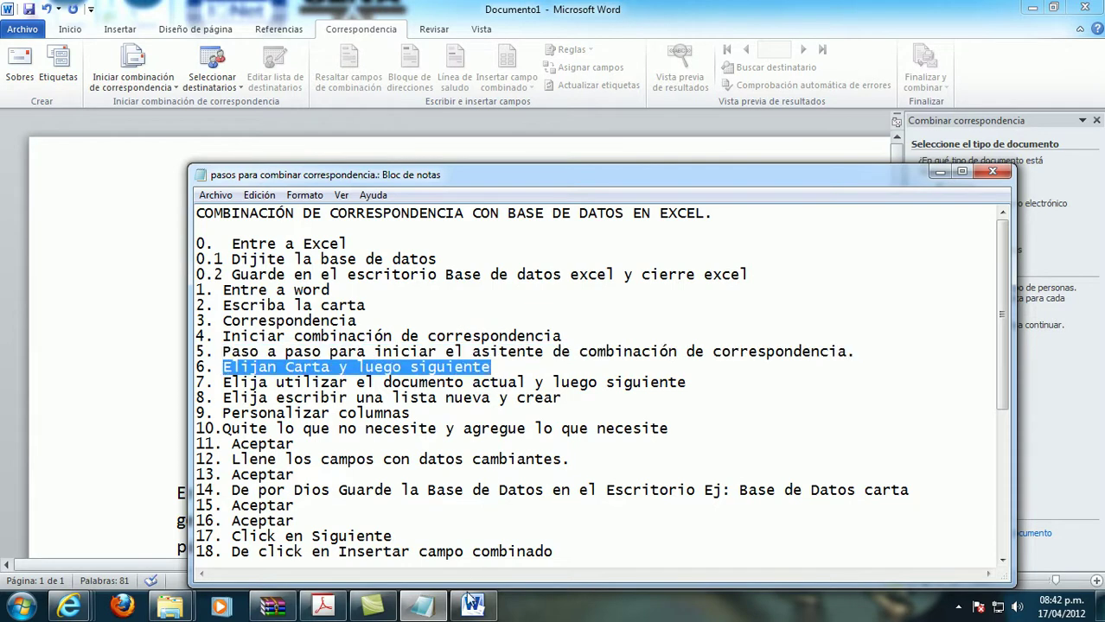
Keep Cartas and Utilizar el documento actual, advancing the wizard to recipient selection.
left_click(472, 605)
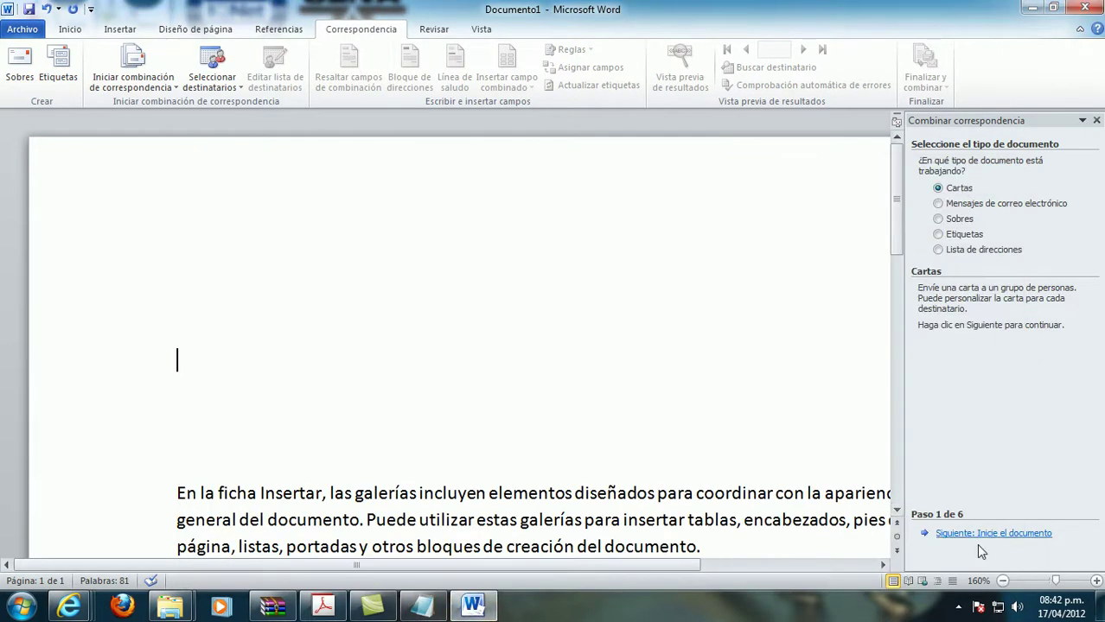
left_click(941, 537)
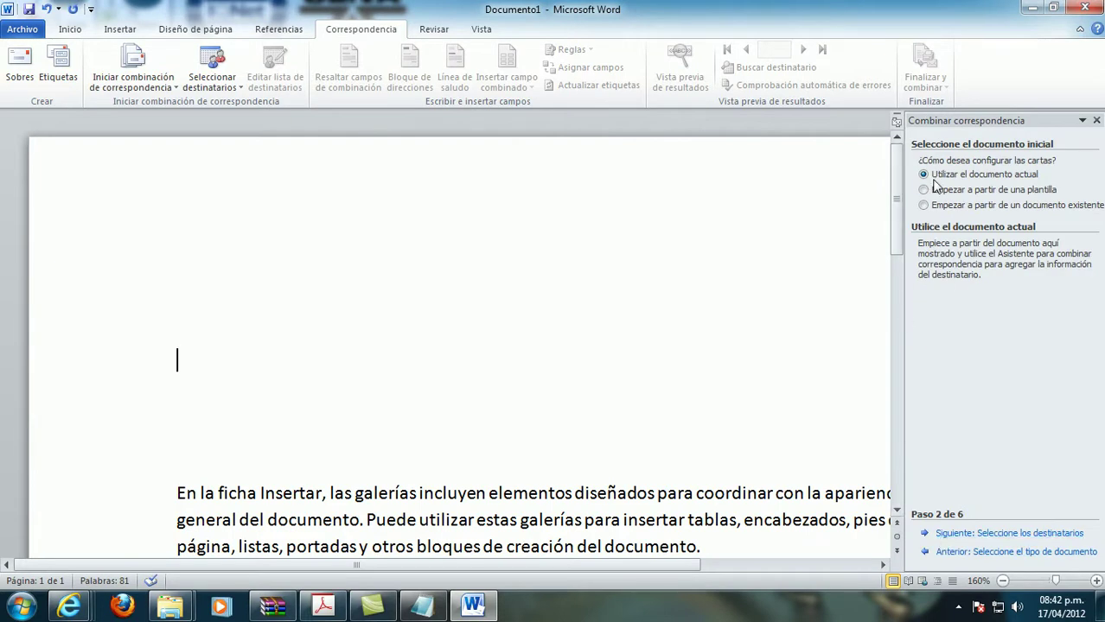
left_click(949, 534)
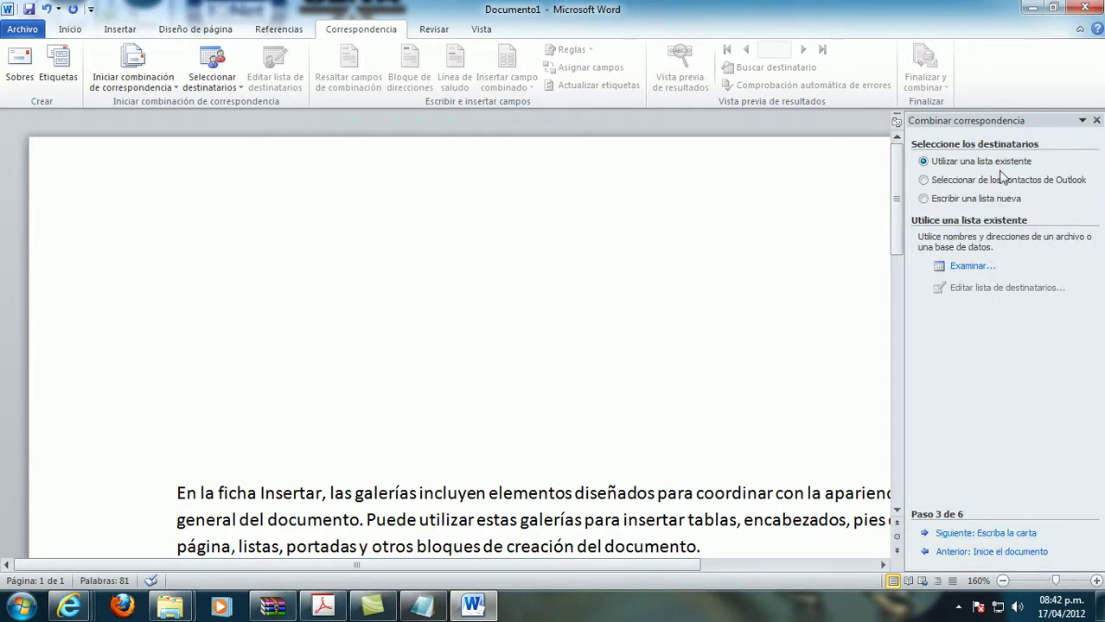
Reword step 7 of the Notepad notes to 'Elija utilizar lista existente'.
left_click(422, 605)
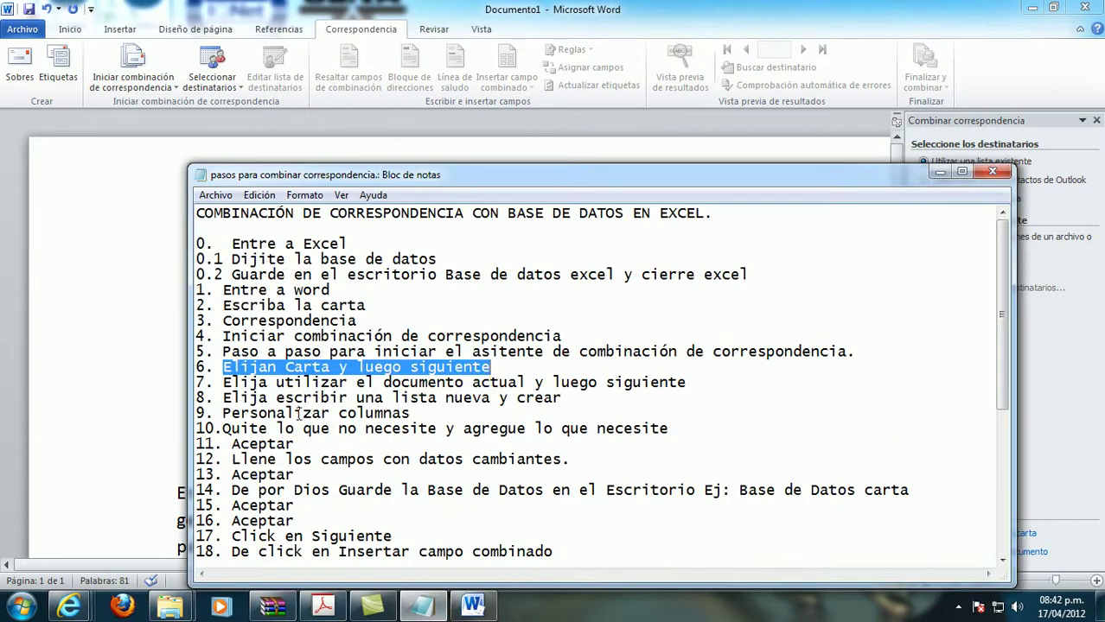
left_click_drag(223, 382, 689, 382)
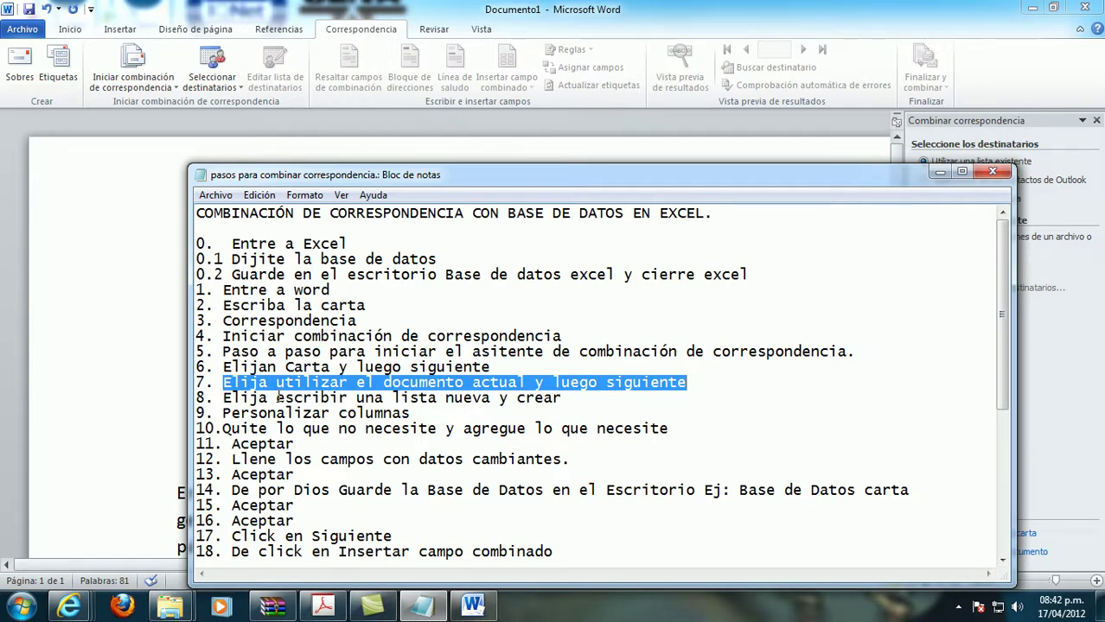
left_click(470, 605)
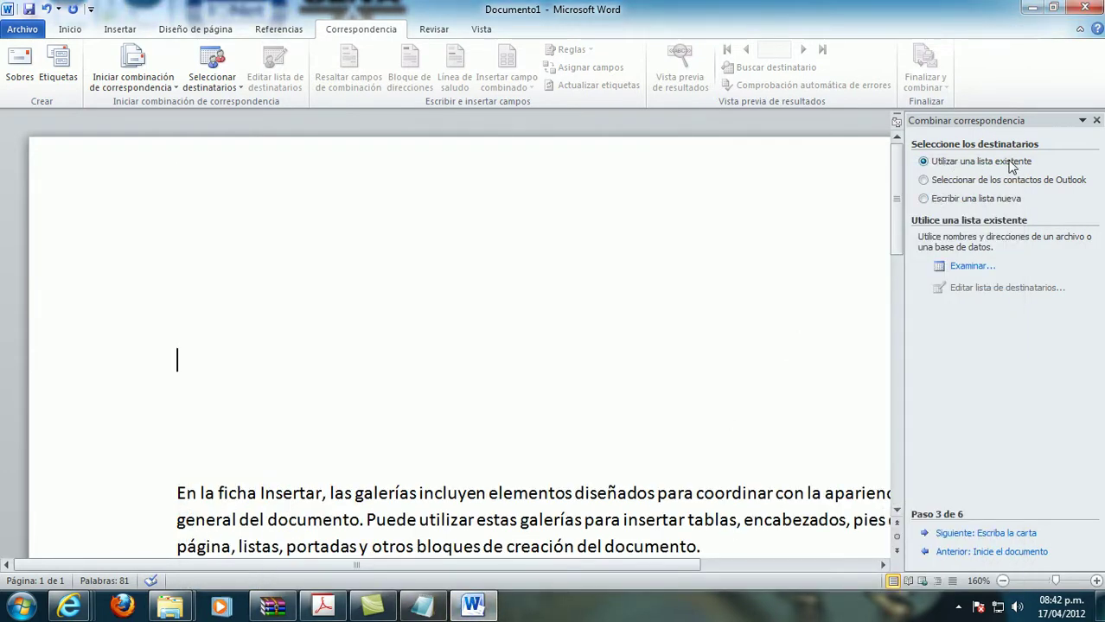
left_click(422, 605)
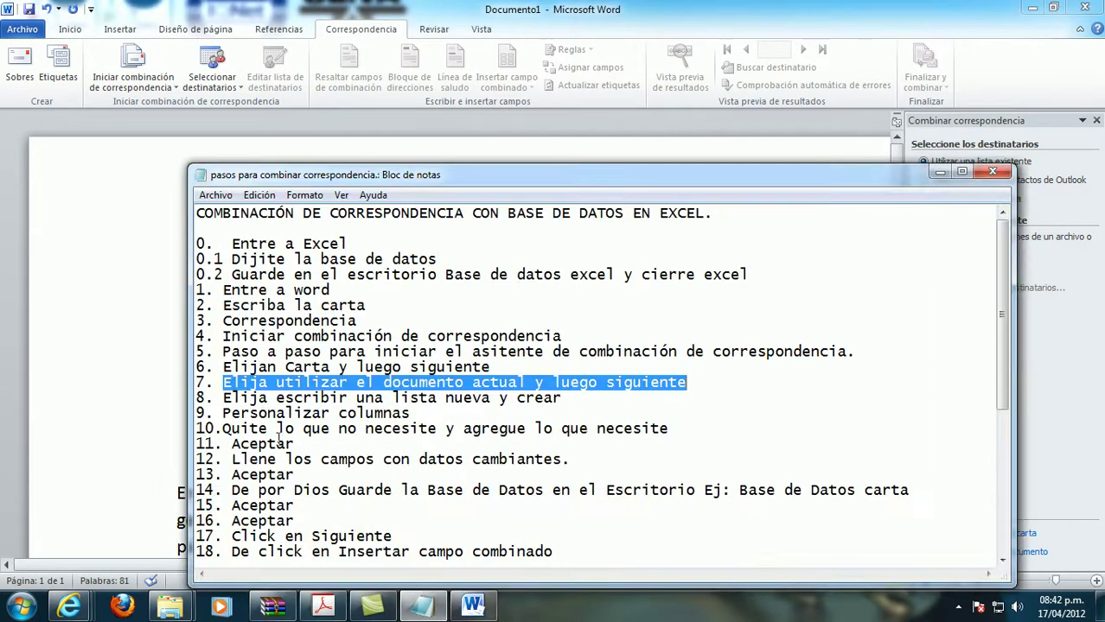
left_click(357, 389)
key("Delete")
key("Delete")
key("Delete")
key("Delete")
key("Delete")
key("Delete")
key("Delete")
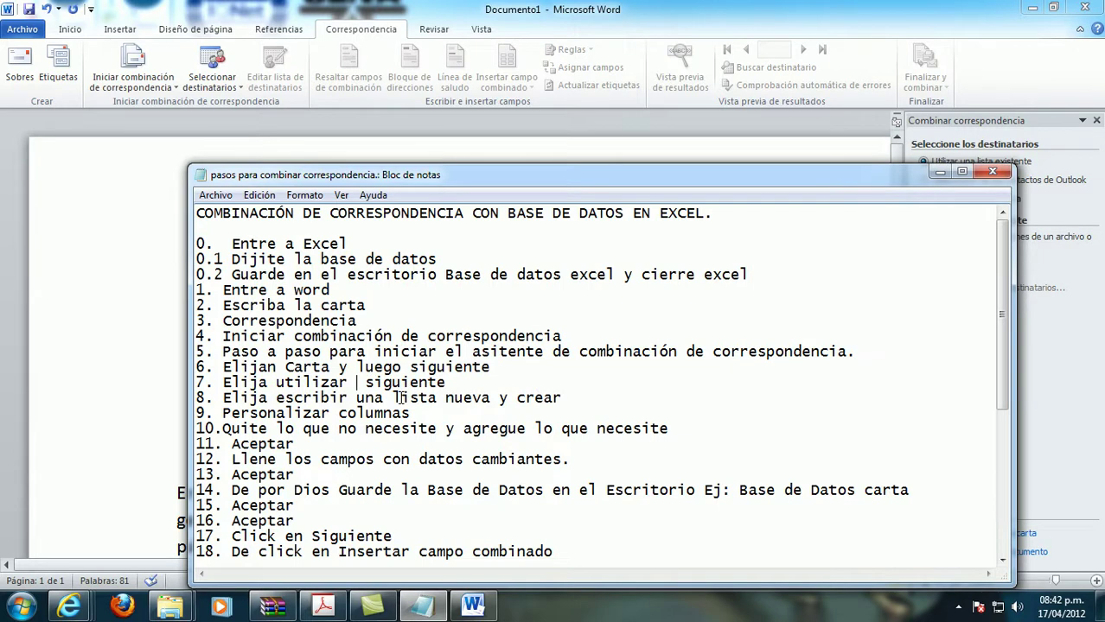
type("li")
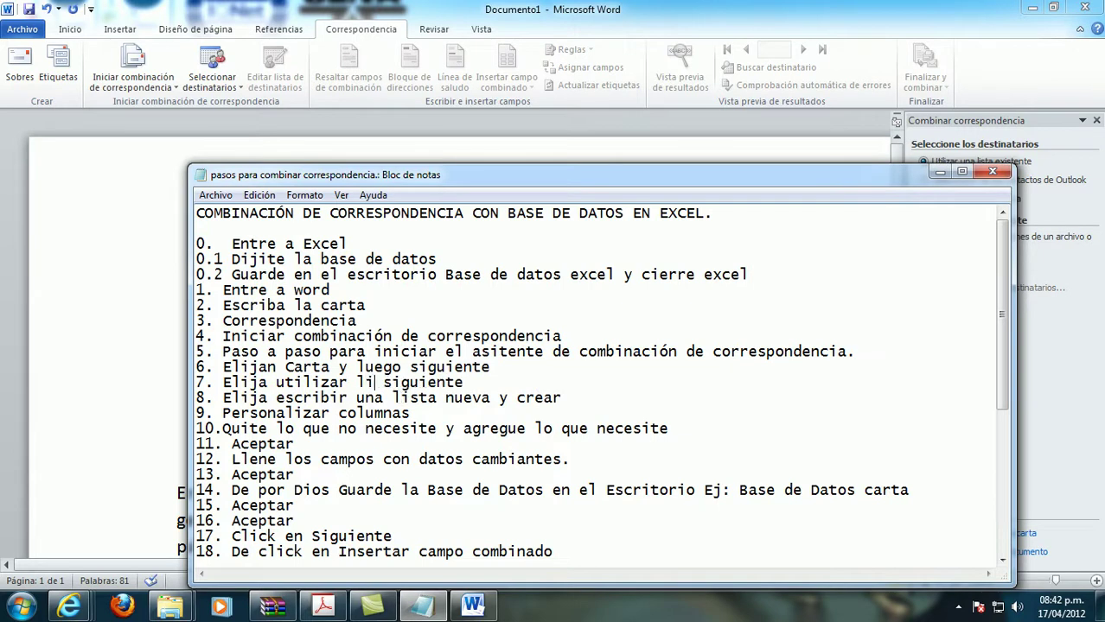
type("sta ")
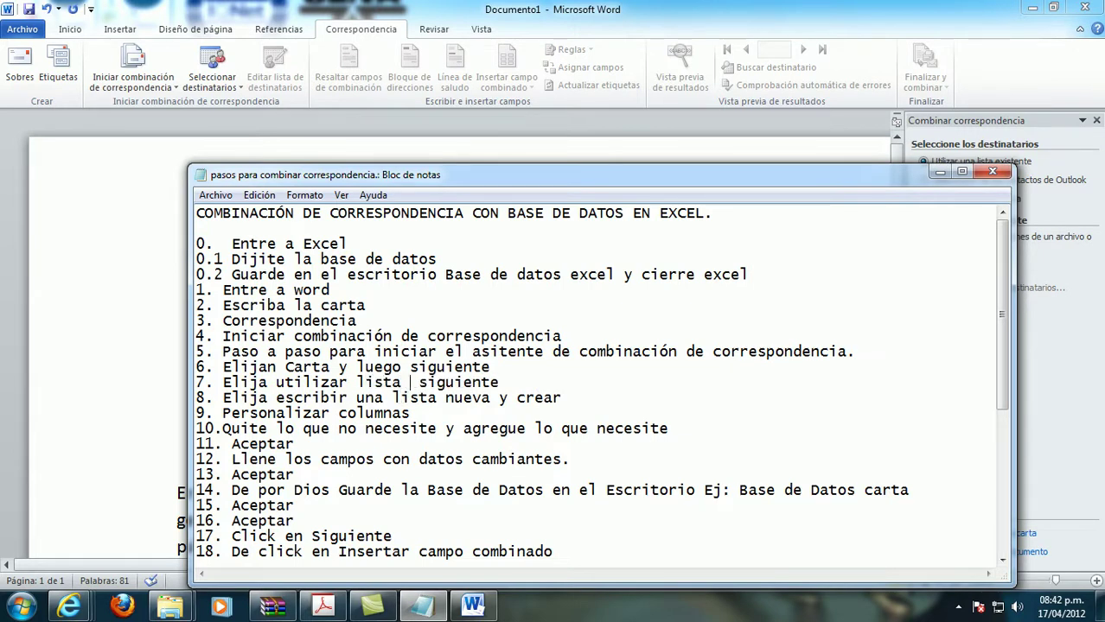
type("ex")
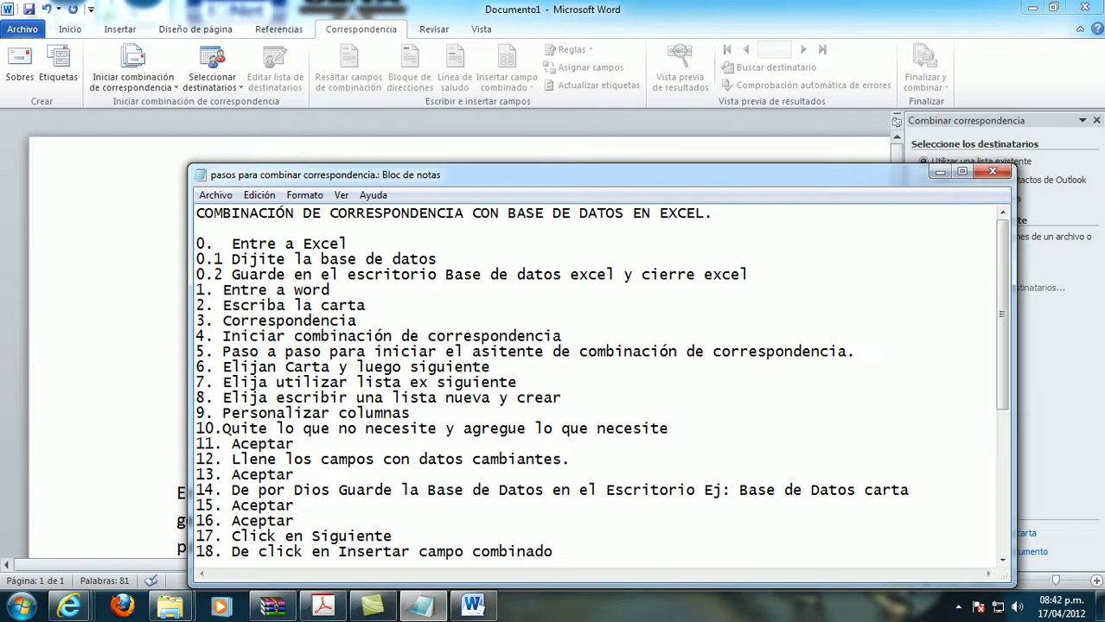
type("i")
key("BackSpace")
left_click_drag(737, 186, 630, 193)
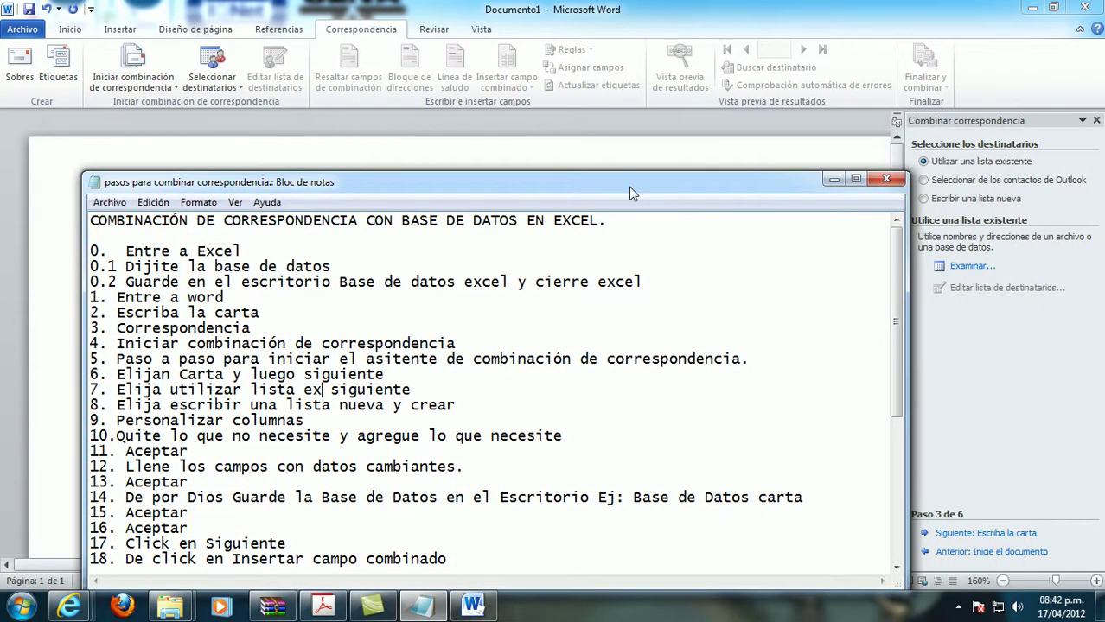
type("istente")
key("Delete")
key("Delete")
key("Delete")
key("Delete")
key("Delete")
key("Delete")
key("Delete")
key("Delete")
key("Delete")
Replace step 8's old wording with a new line '8. Examinar'.
mouse_move(117, 404)
left_mouse_down()
mouse_move(523, 392)
mouse_move(500, 419)
mouse_move(116, 404)
left_mouse_up()
left_click(483, 406)
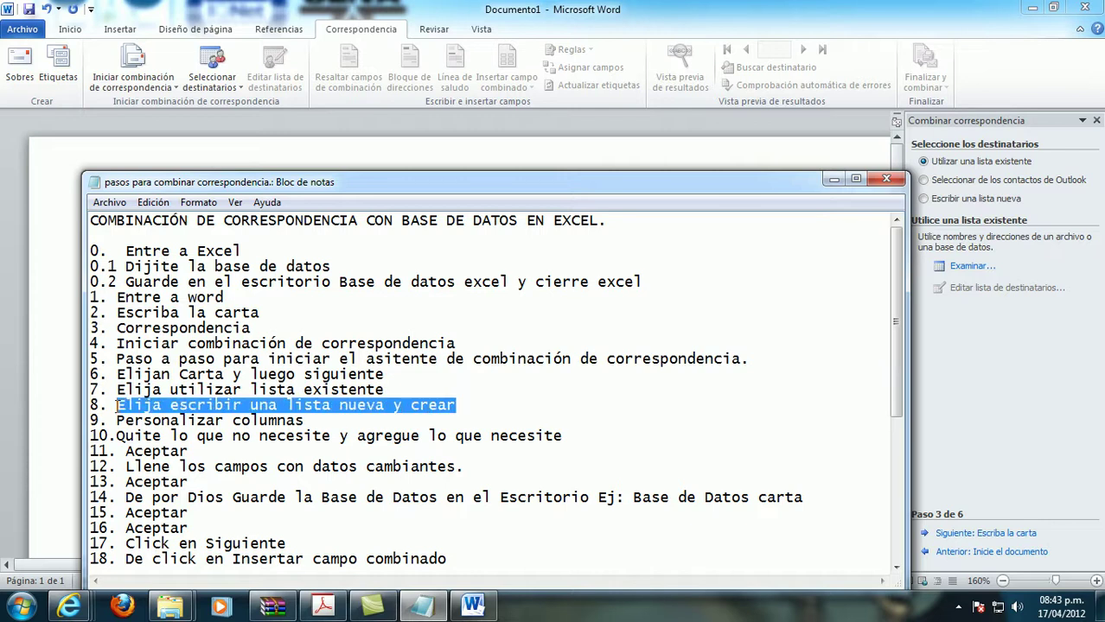
key("Delete")
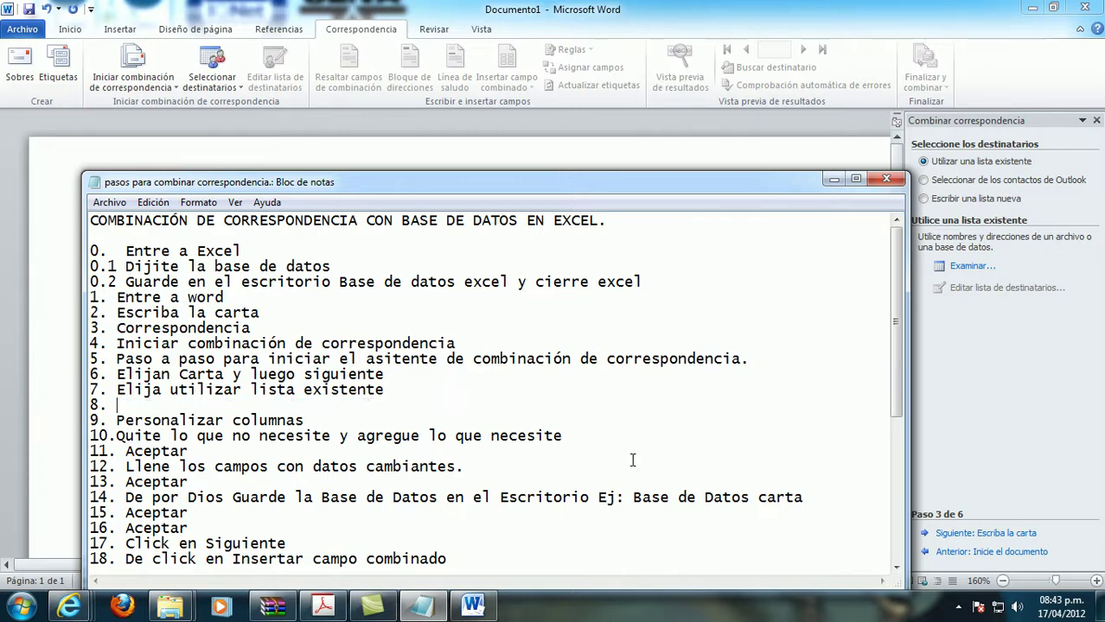
key("BackSpace")
key("BackSpace")
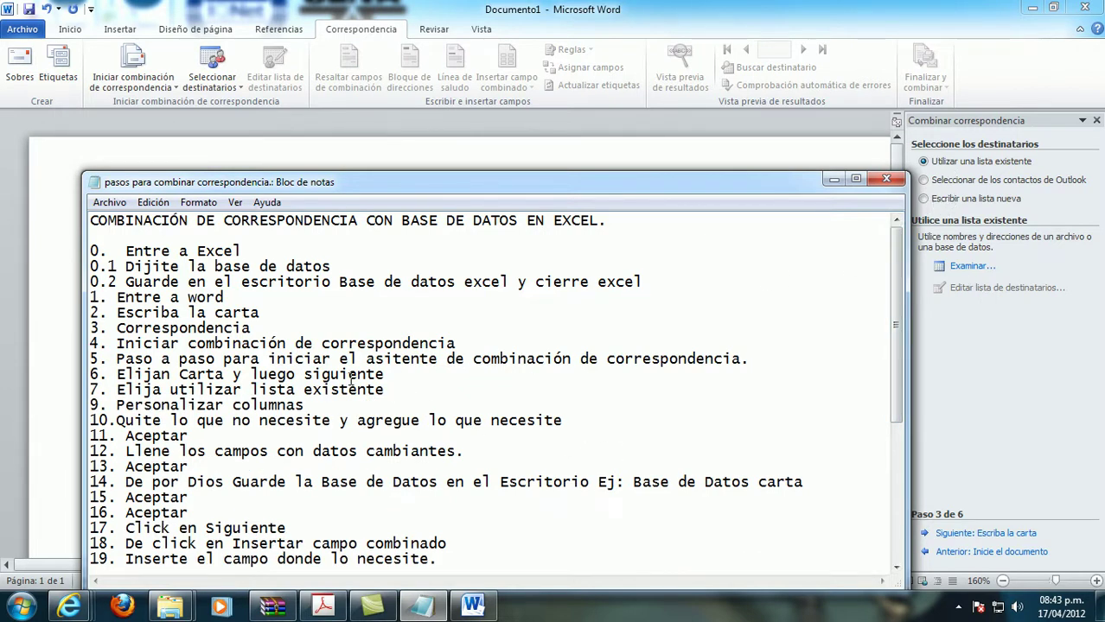
key("Return")
type("8. Exa")
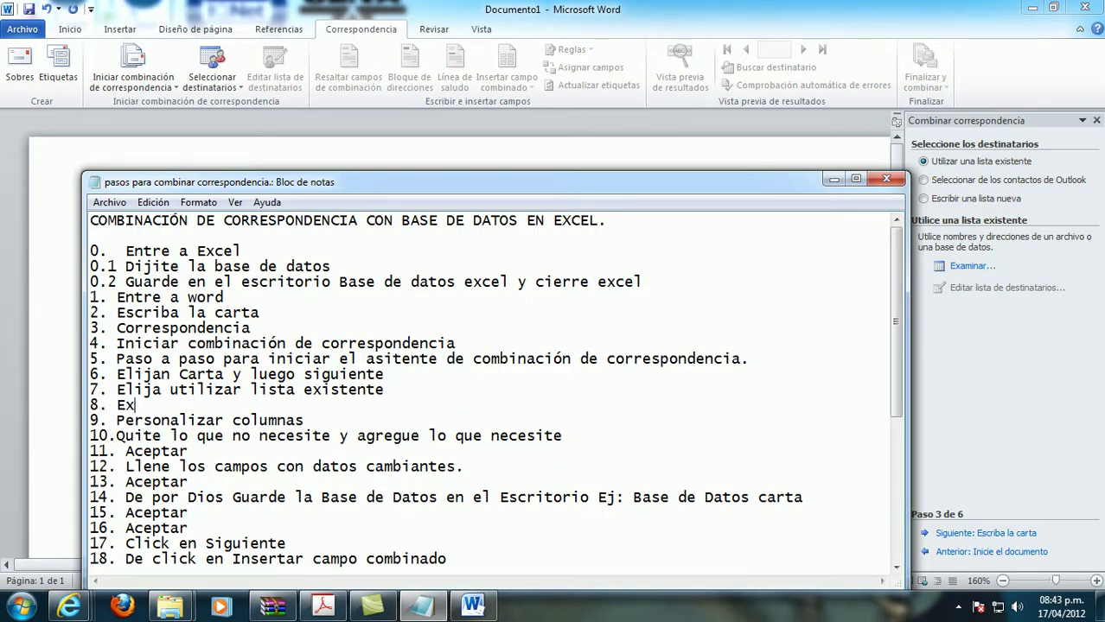
type("minar")
key("Return")
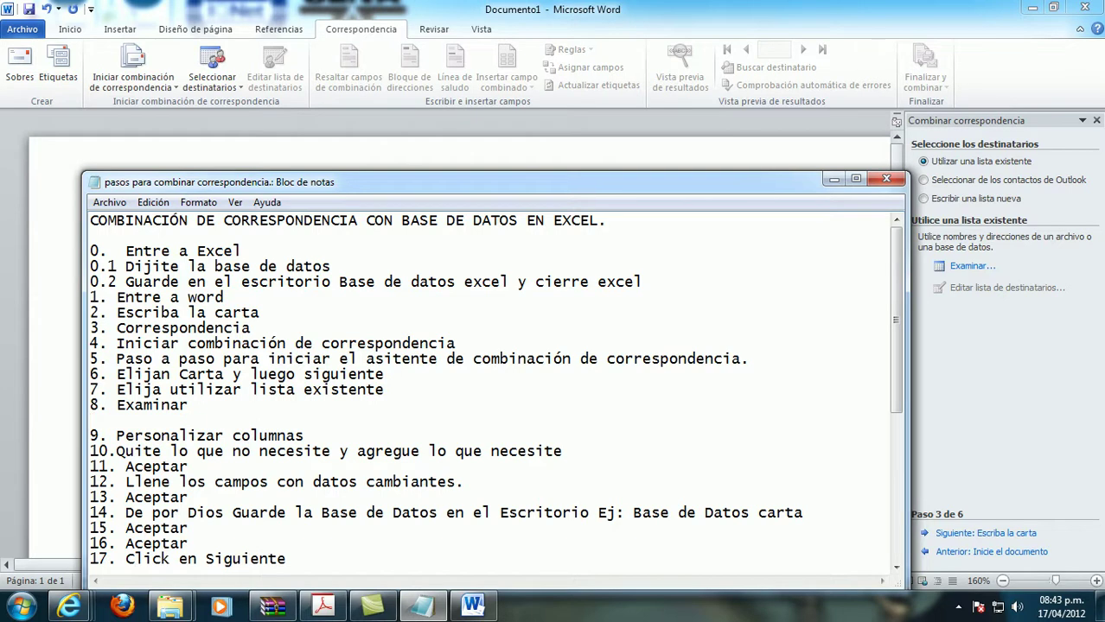
key("Delete")
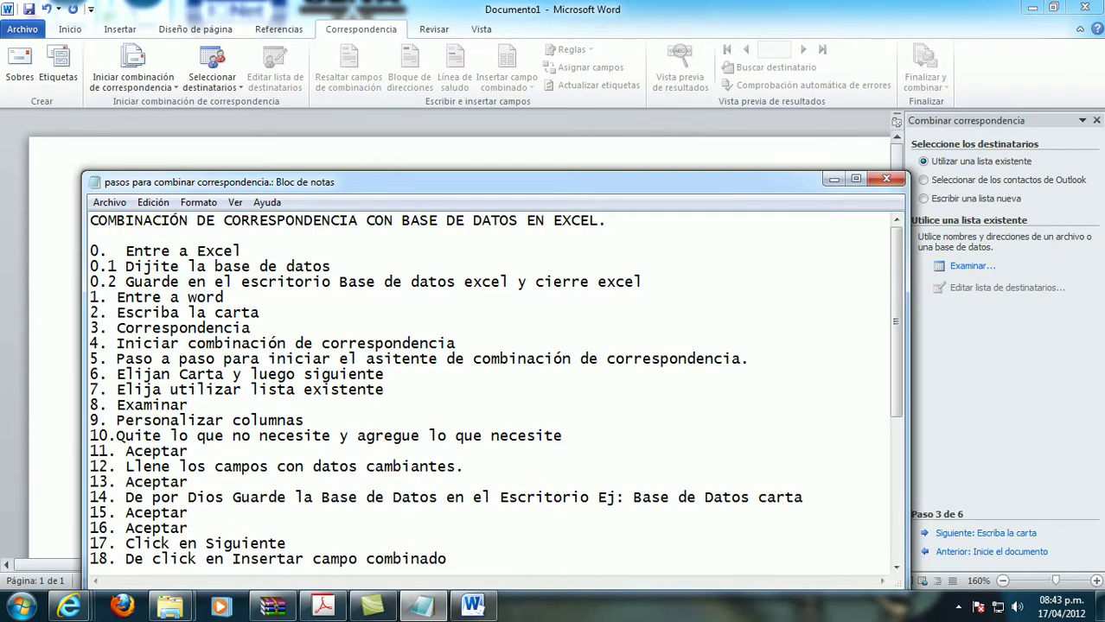
In Word, browse for an existing recipient list and go to the Escritorio folder.
left_click(963, 275)
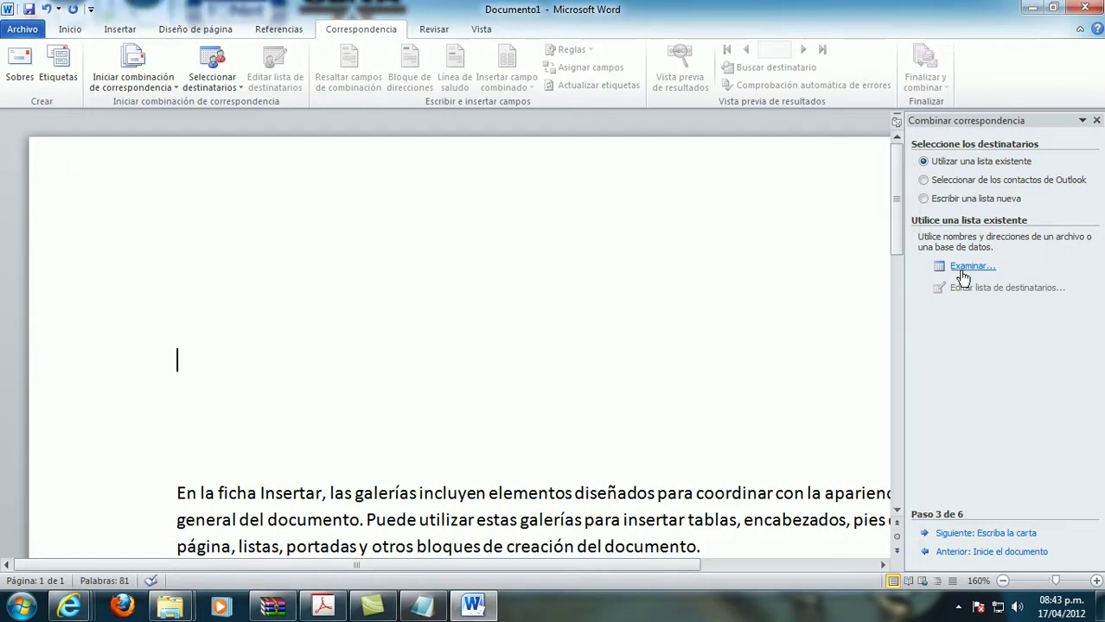
left_click(963, 269)
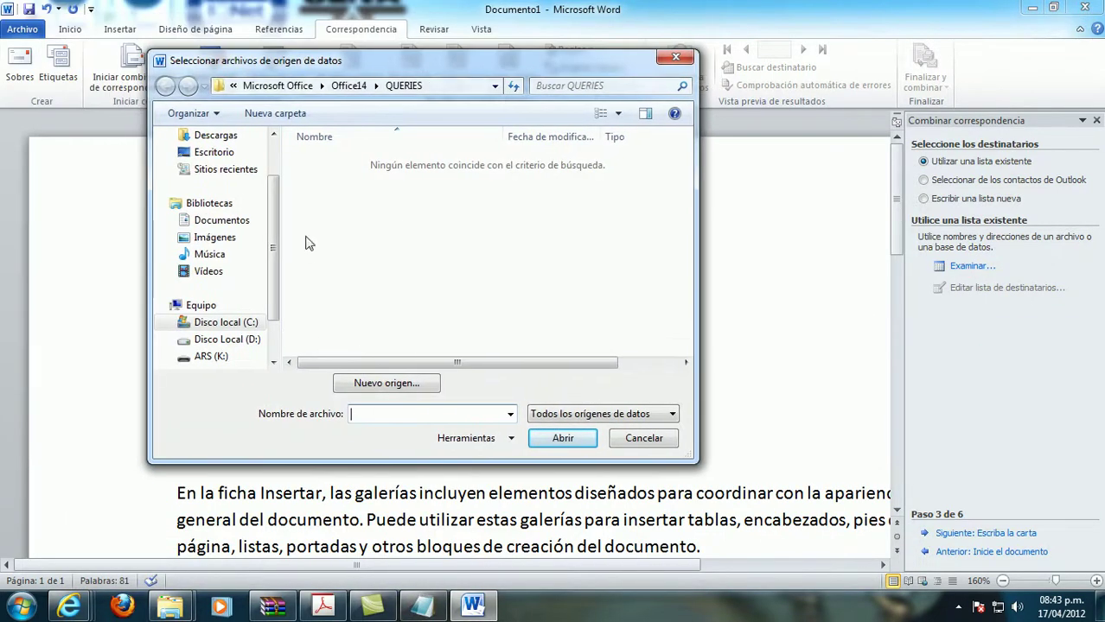
left_click(214, 152)
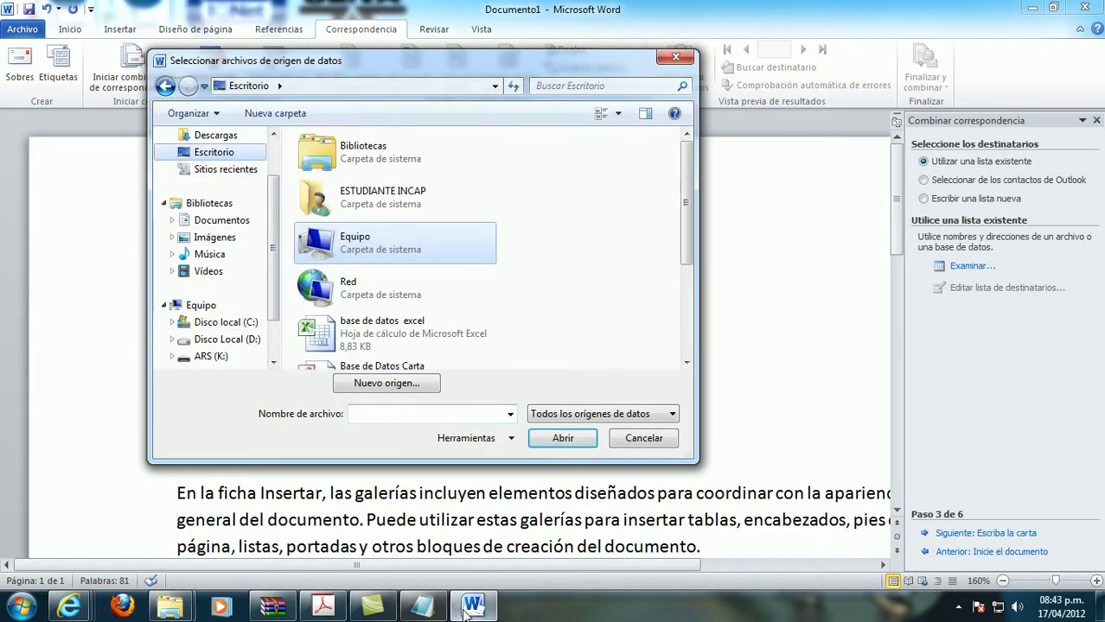
Change Notepad step 9 to 'En el escritorio busque la base de excel'.
left_click(422, 605)
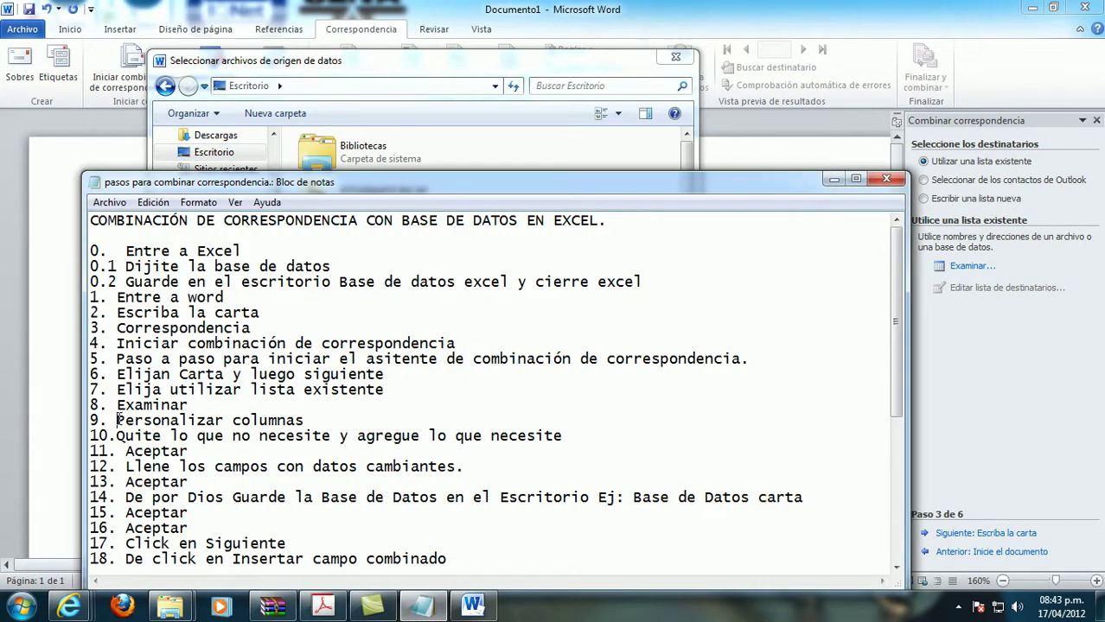
left_click_drag(119, 420, 318, 424)
type("E")
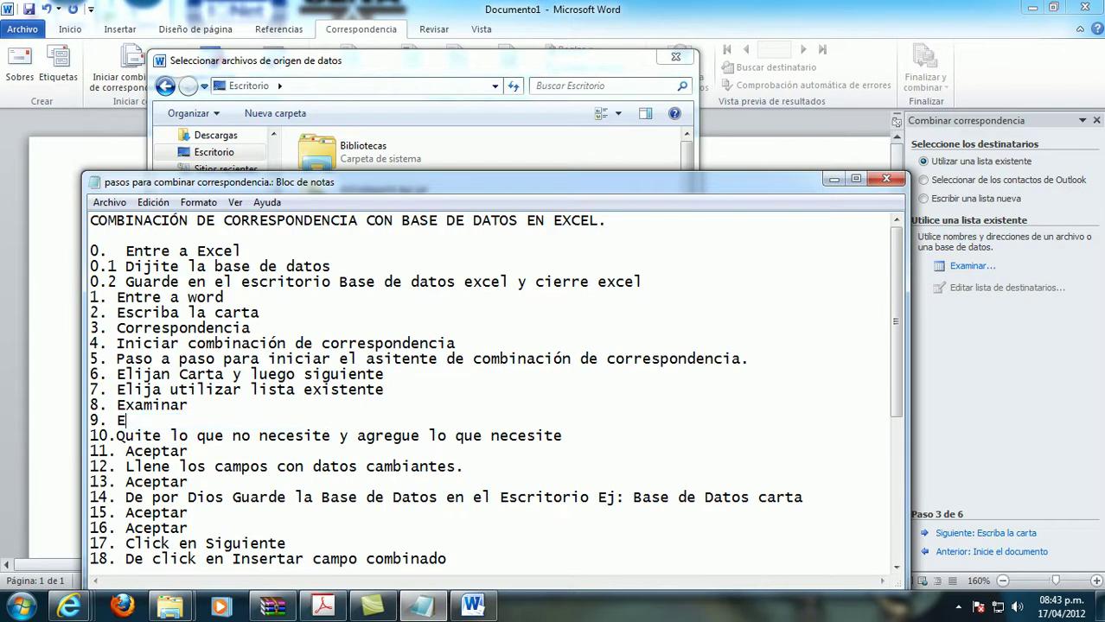
type("n el escritorio ")
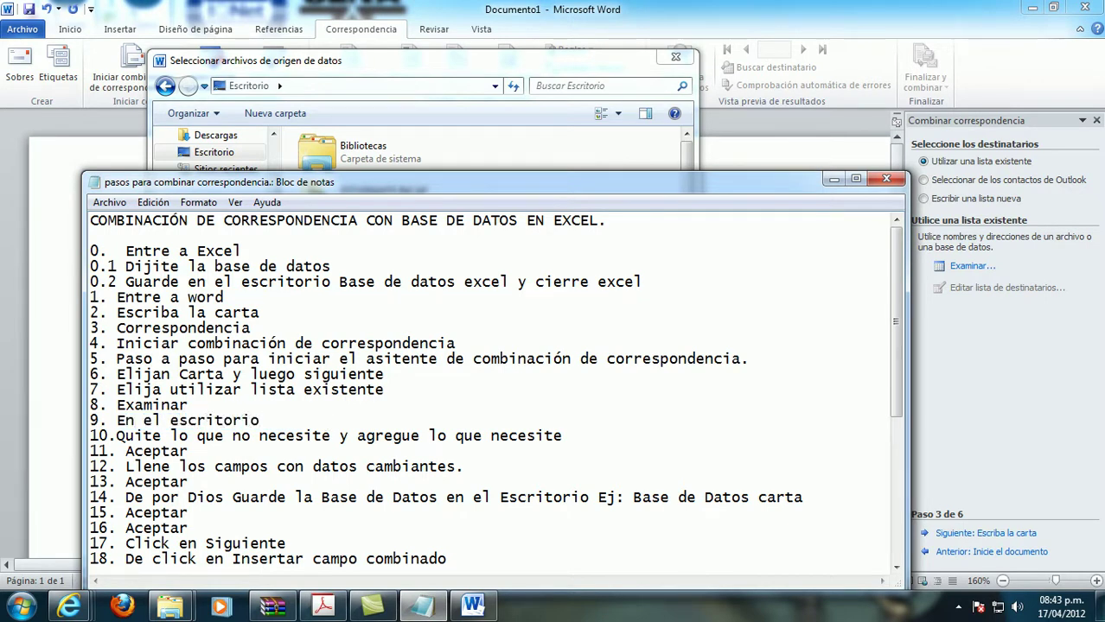
type("bus")
type("que ")
type("la ")
type("base de excel")
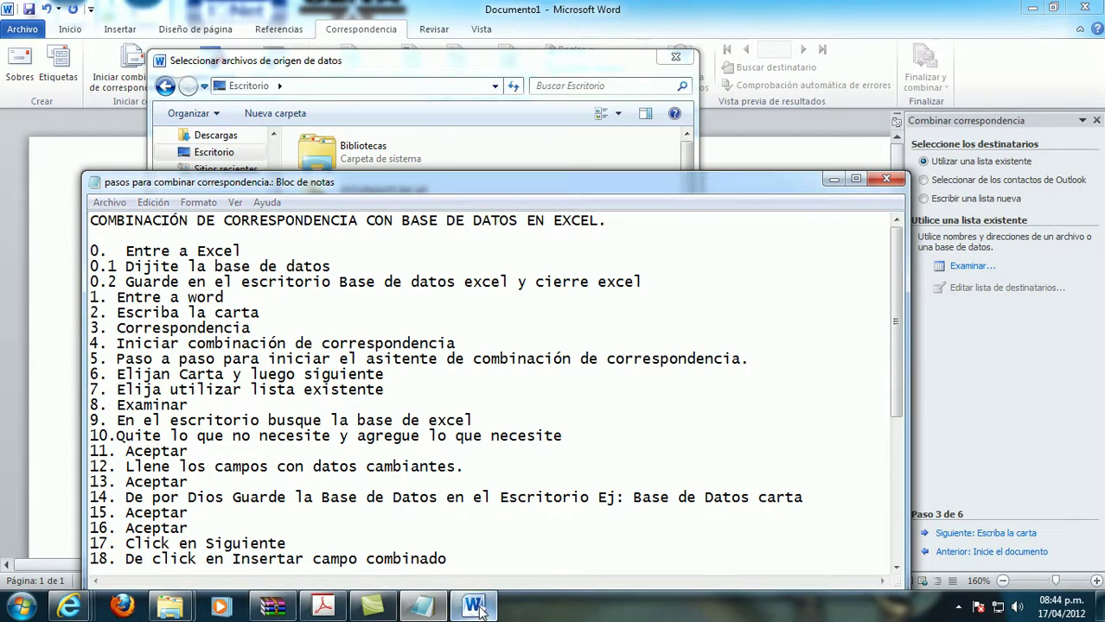
Open the 'base de datos excel' workbook from the desktop as the recipient source.
left_click(472, 607)
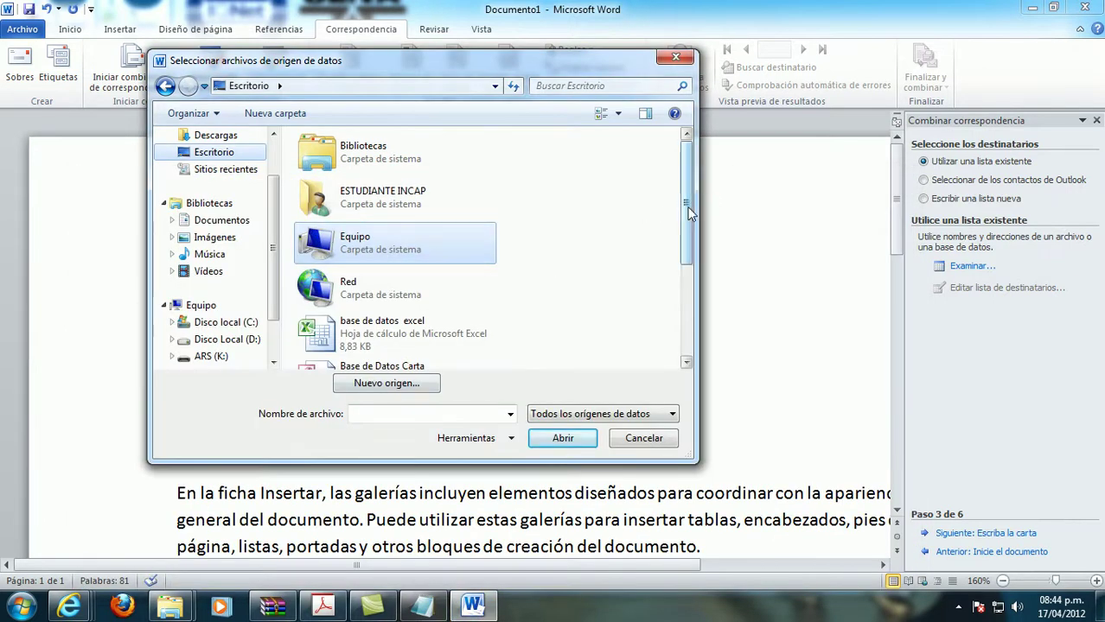
scroll(689, 231, "down", 1)
left_click(437, 264)
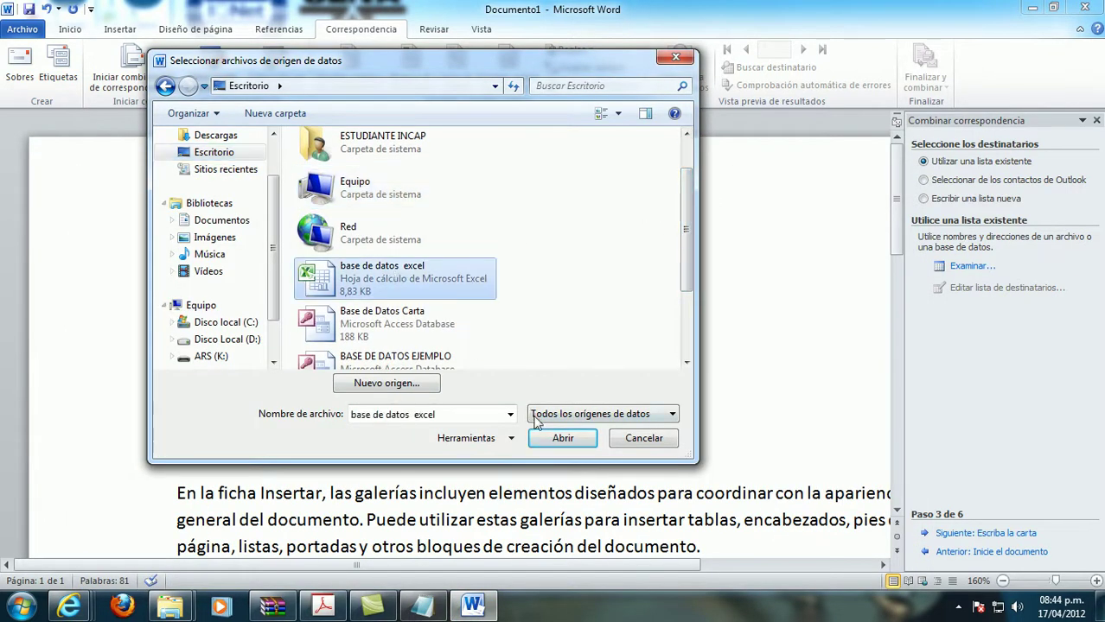
left_click(562, 439)
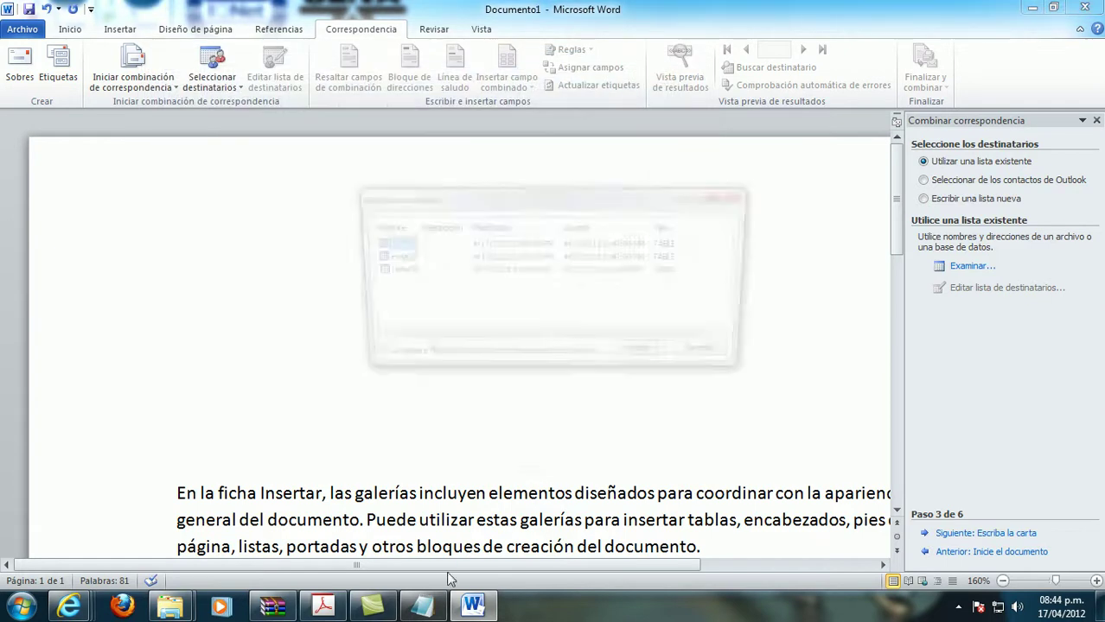
Append 'y de click en abrir' to step 9 in the notes.
mouse_move(422, 605)
left_click(374, 474)
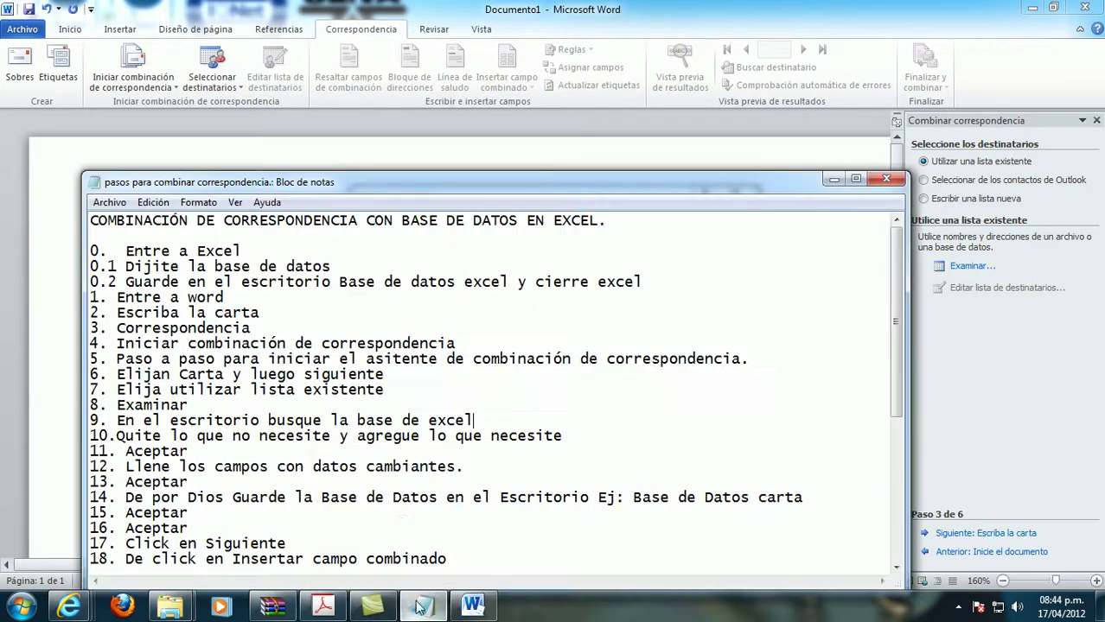
type(" y")
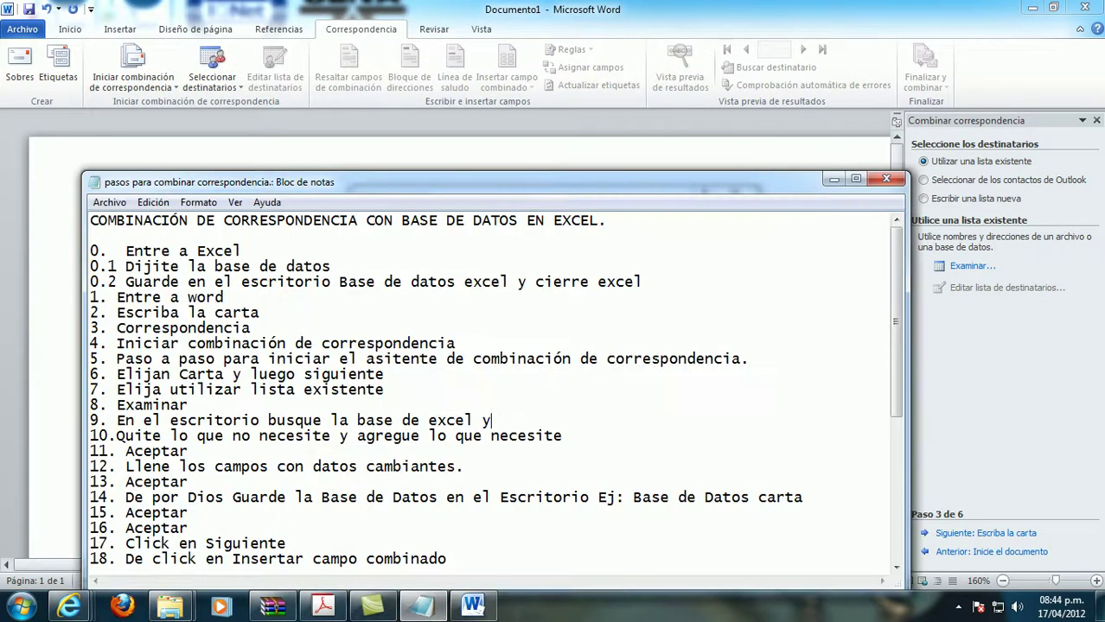
type(" de clic")
type("k en abrir")
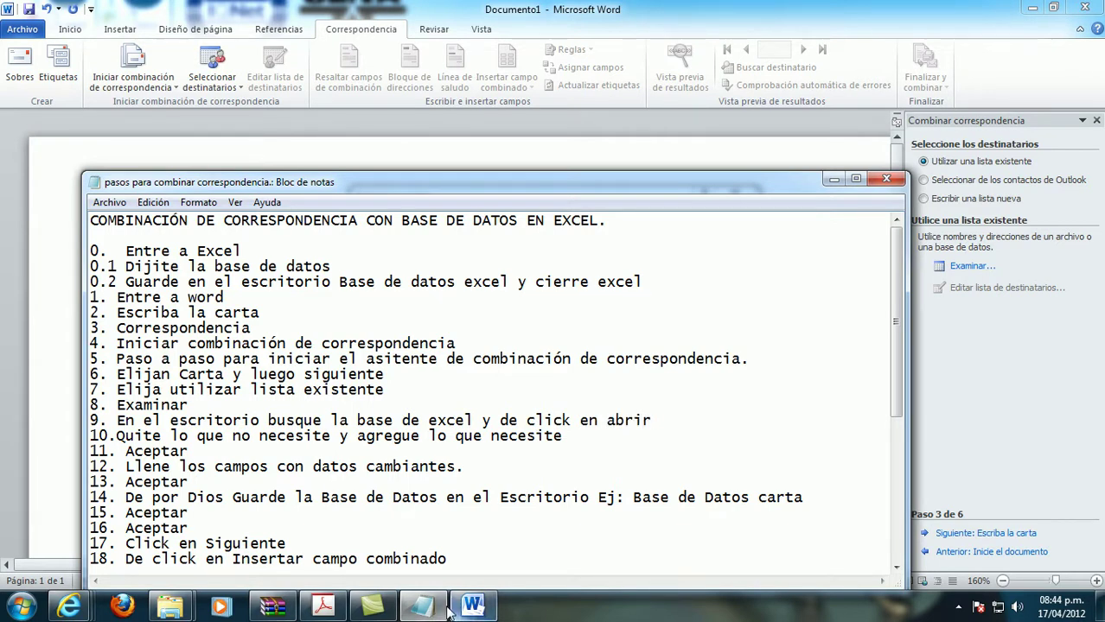
Accept sheet Hoja1$ as the data table and confirm the merge recipients list.
mouse_move(434, 610)
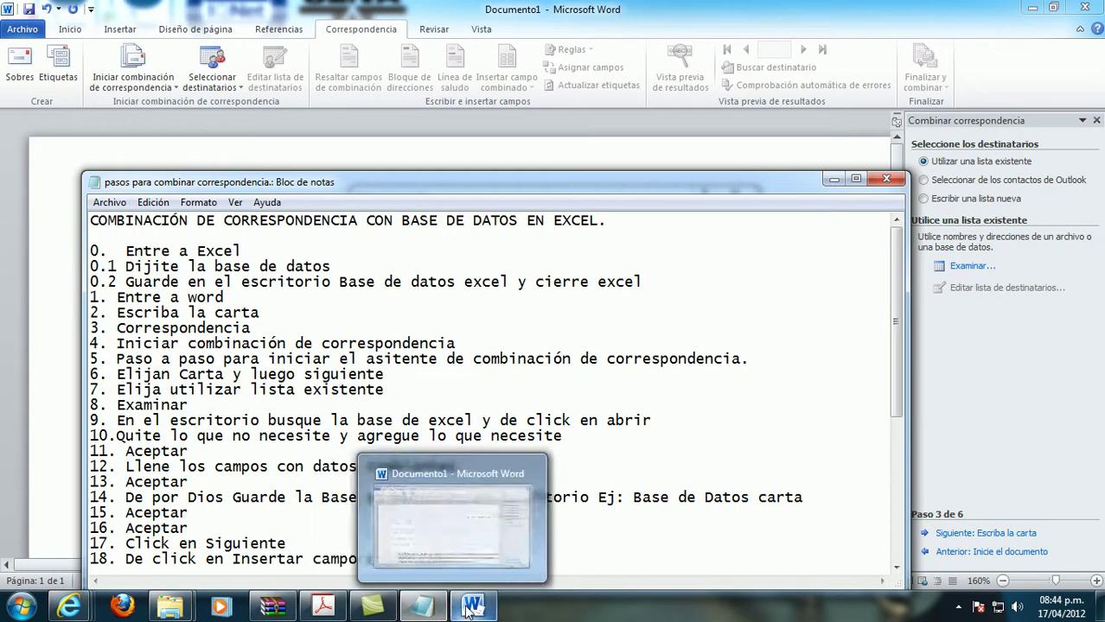
left_click(472, 605)
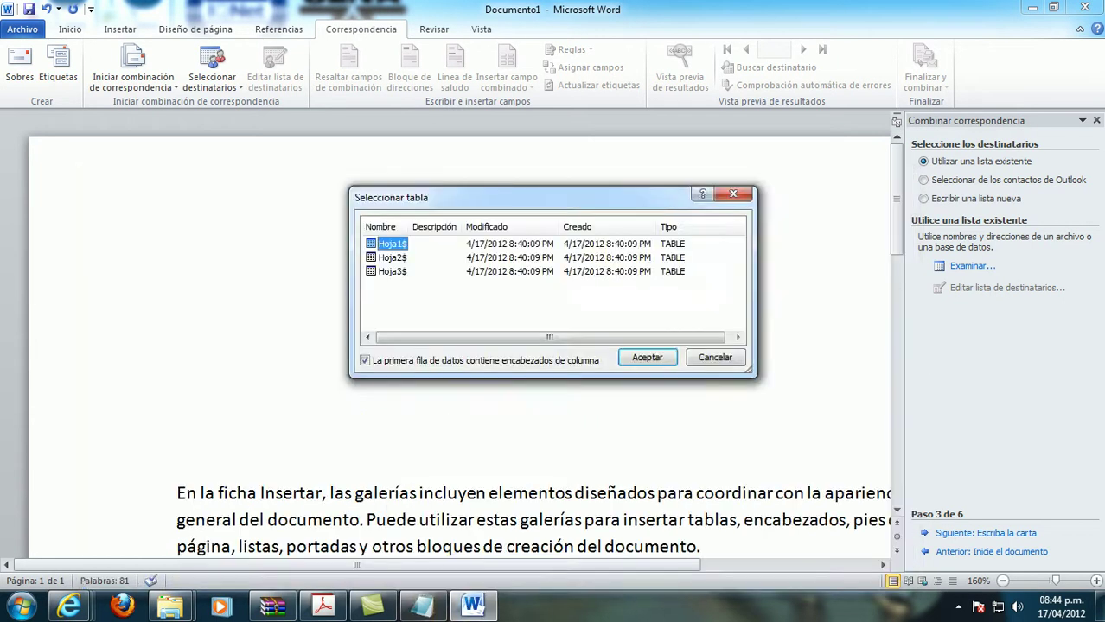
left_click(647, 358)
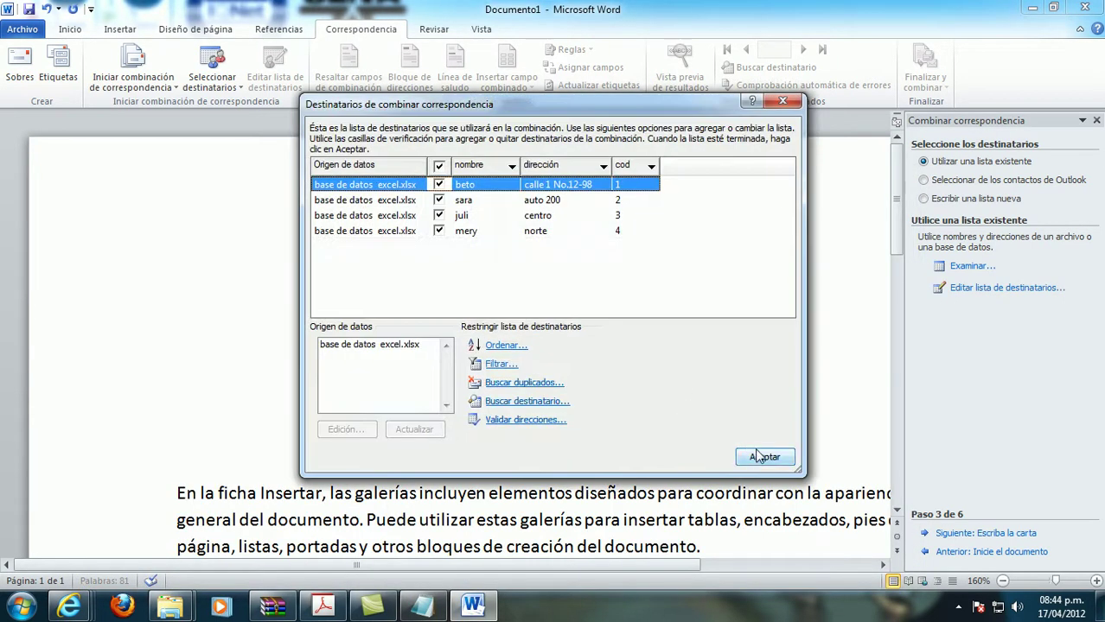
left_click(763, 457)
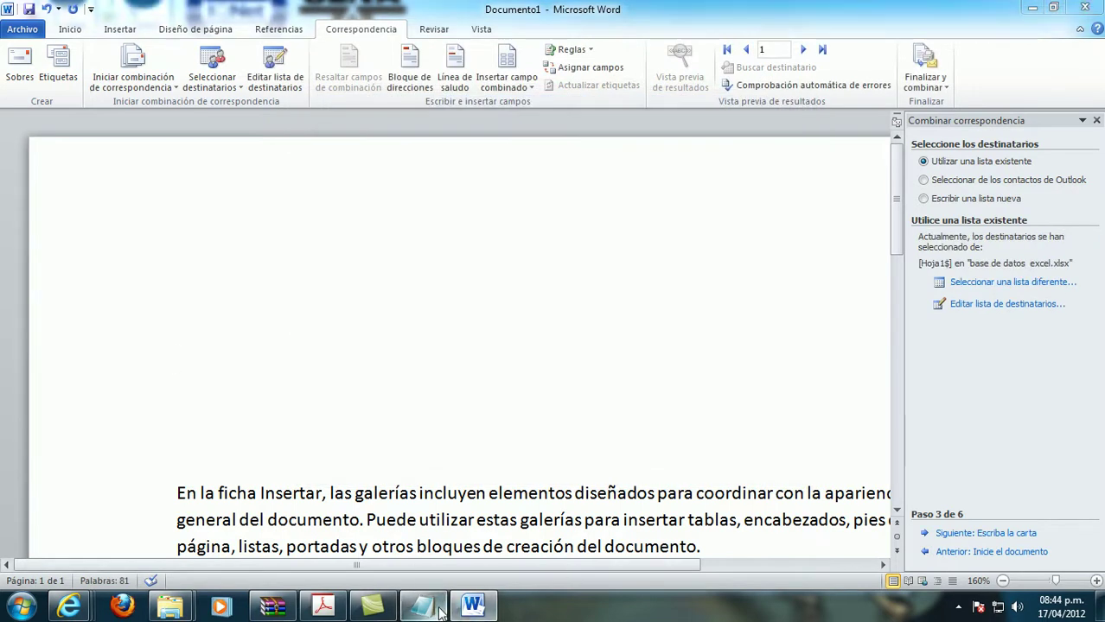
left_click(422, 605)
Add two new 'Aceptar' steps after step 9 in the notes.
key("Return")
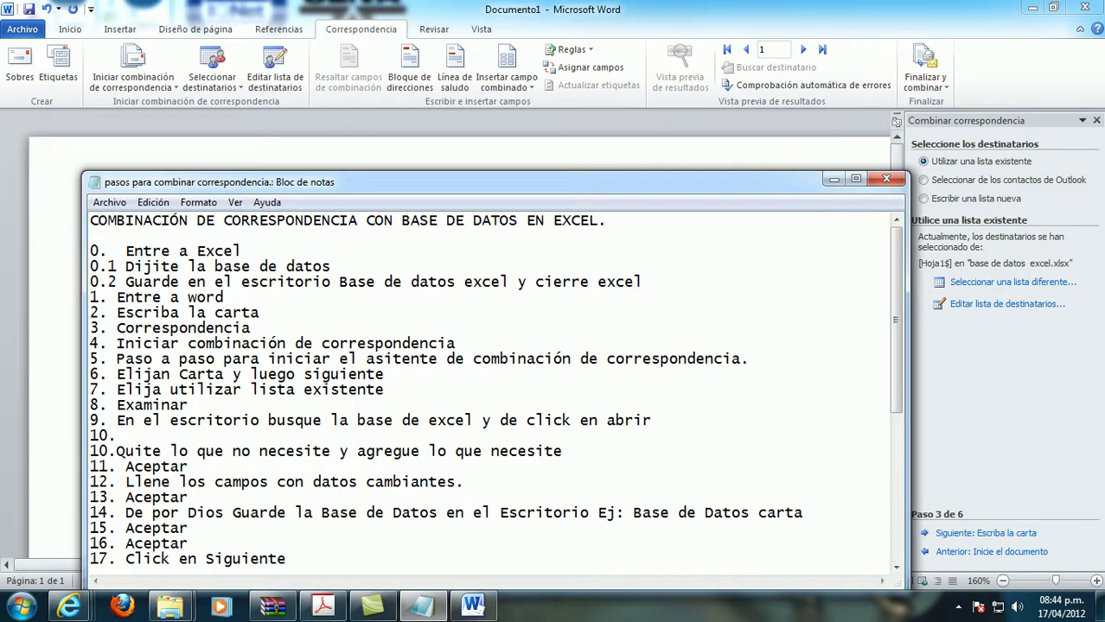
type("Aceptar")
key("Return")
type("1. Aceptar")
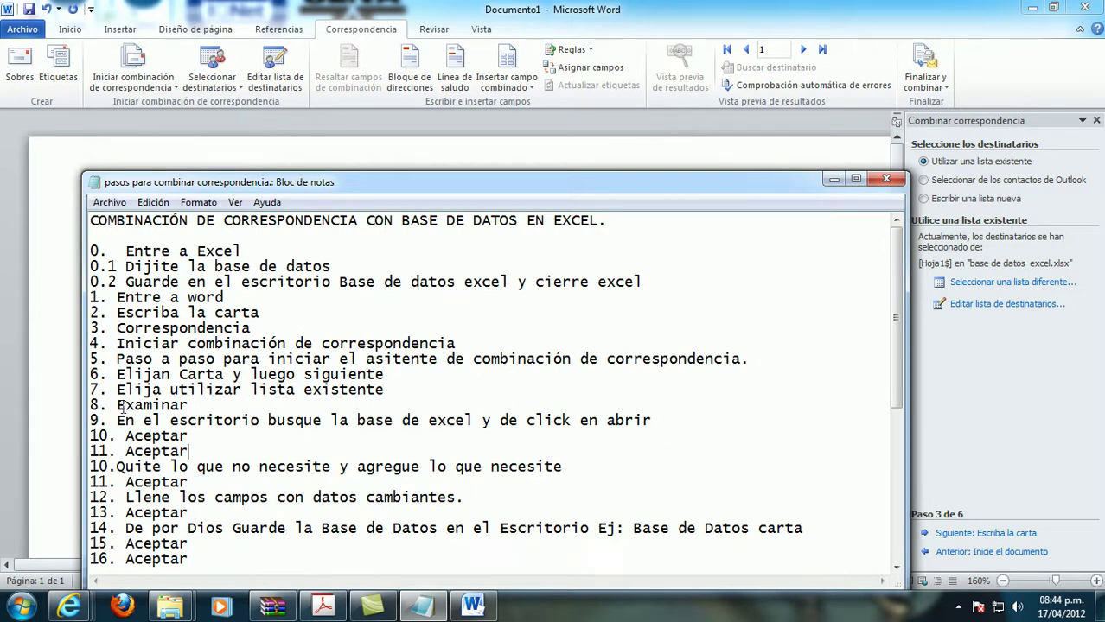
Delete the outdated steps 10 through 13 and the blank line above step 14.
mouse_move(99, 467)
left_mouse_down()
mouse_move(181, 487)
mouse_move(487, 507)
mouse_move(467, 511)
left_mouse_up()
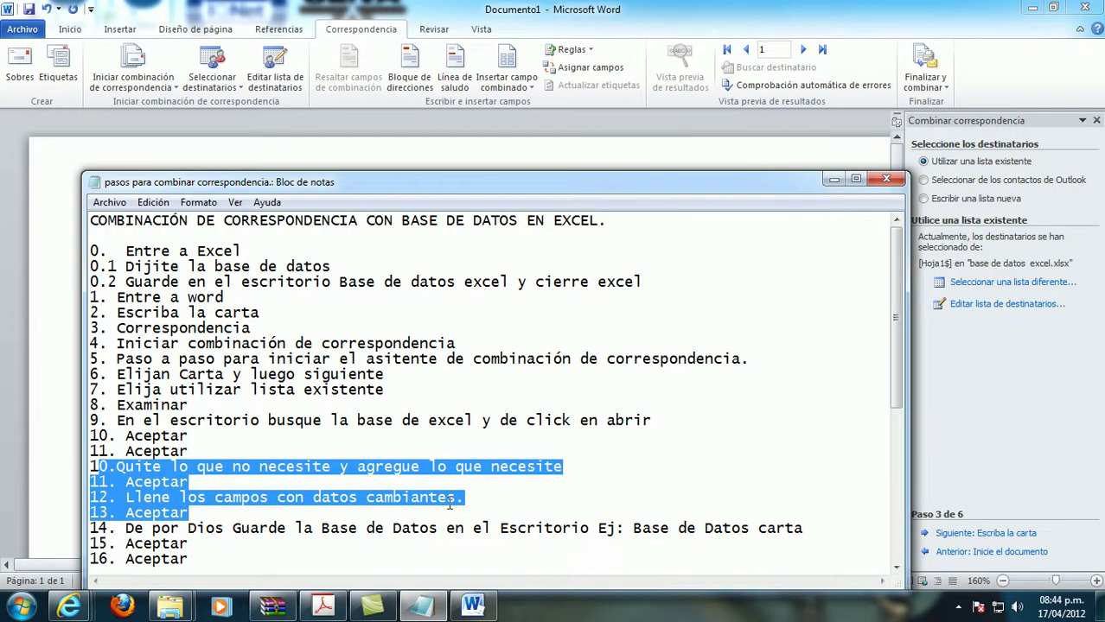
key("Delete")
key("Delete")
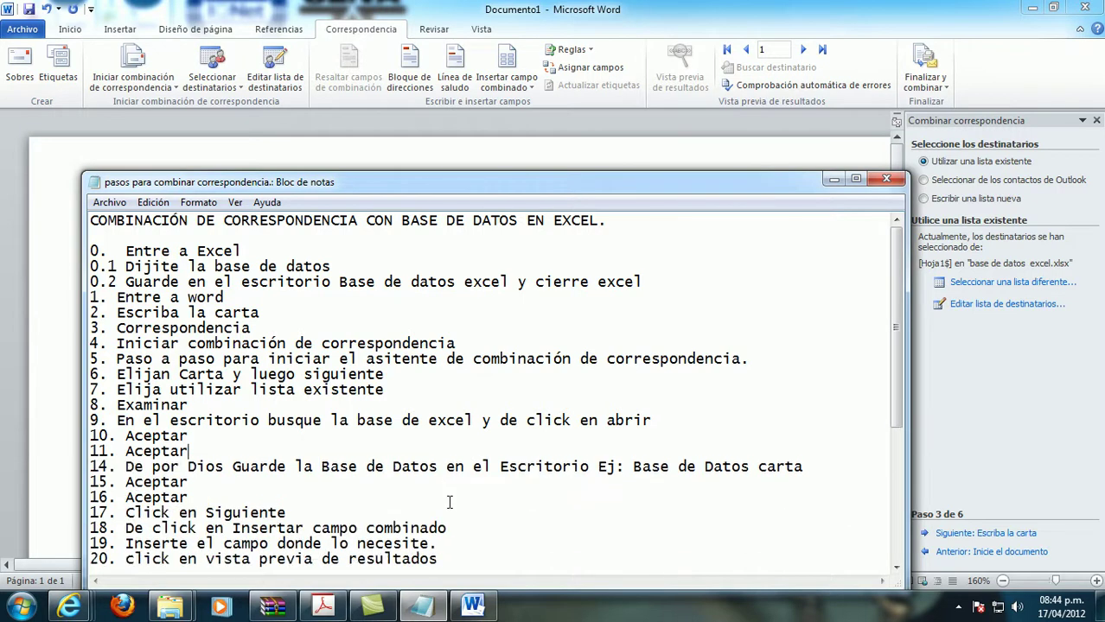
left_click_drag(92, 468, 797, 468)
left_click(856, 467)
key("Delete")
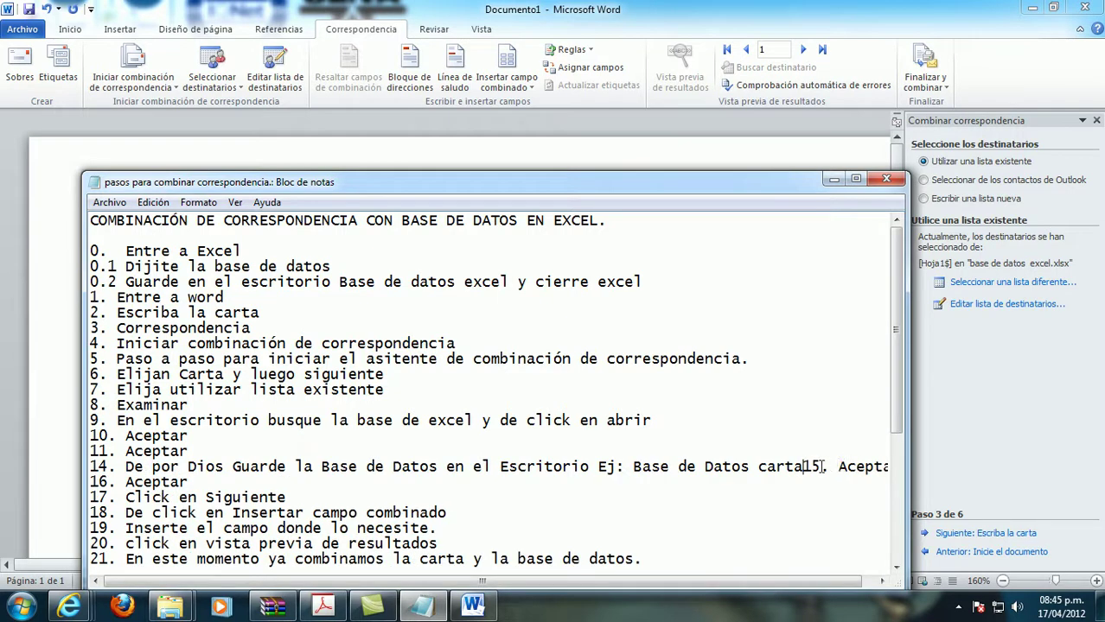
left_click_drag(803, 467, 179, 451)
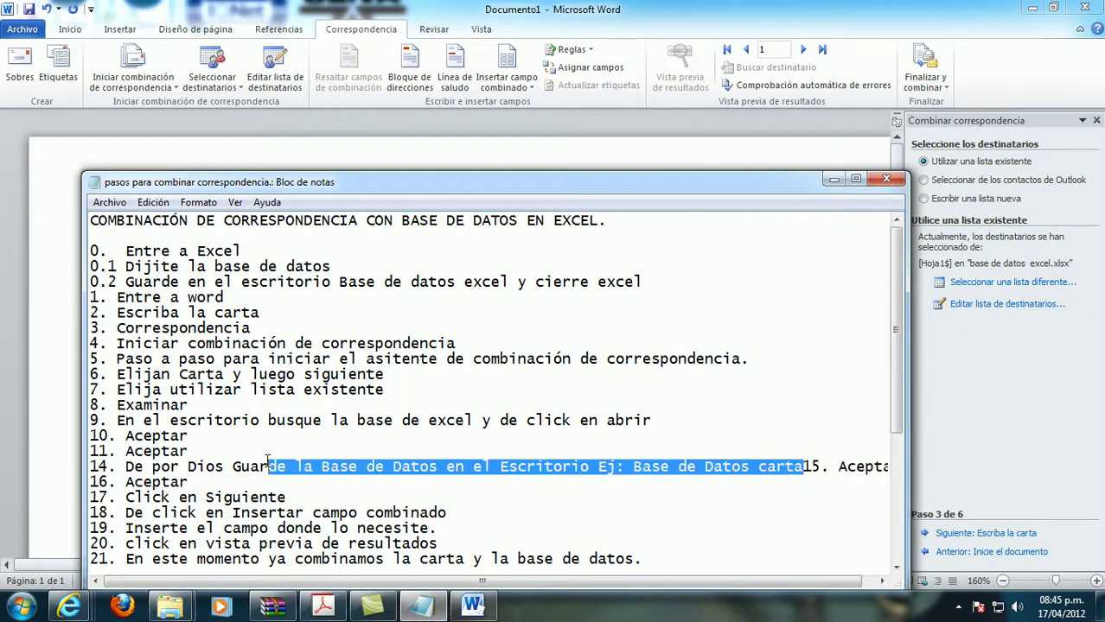
left_click(226, 450)
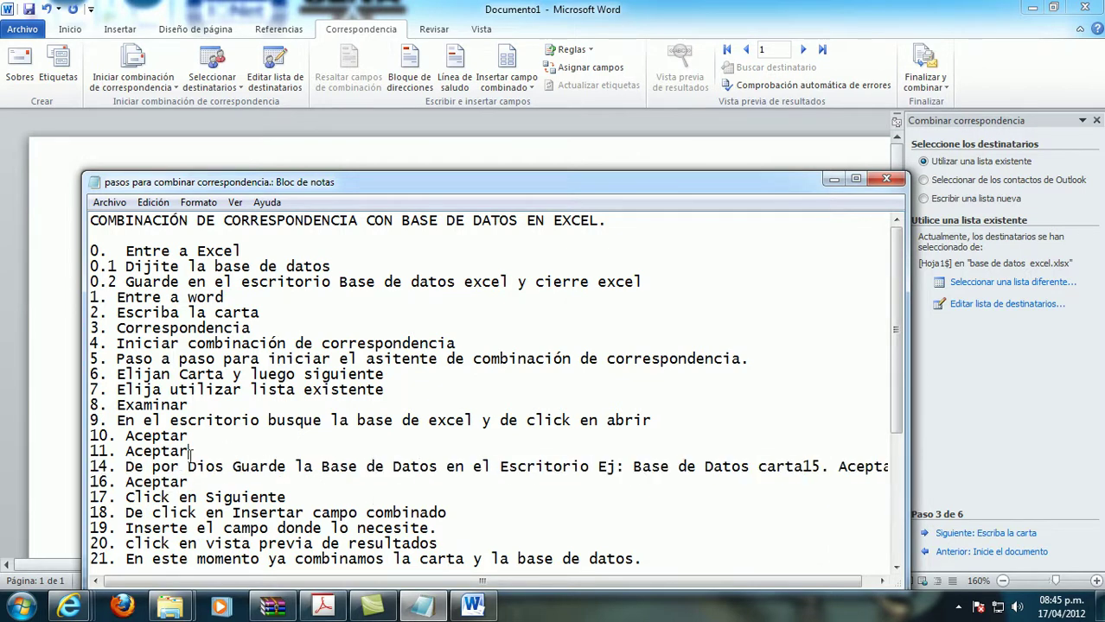
Delete steps 14–17 and the blank line, then renumber step 18 as 12.
left_click_drag(93, 466, 802, 465)
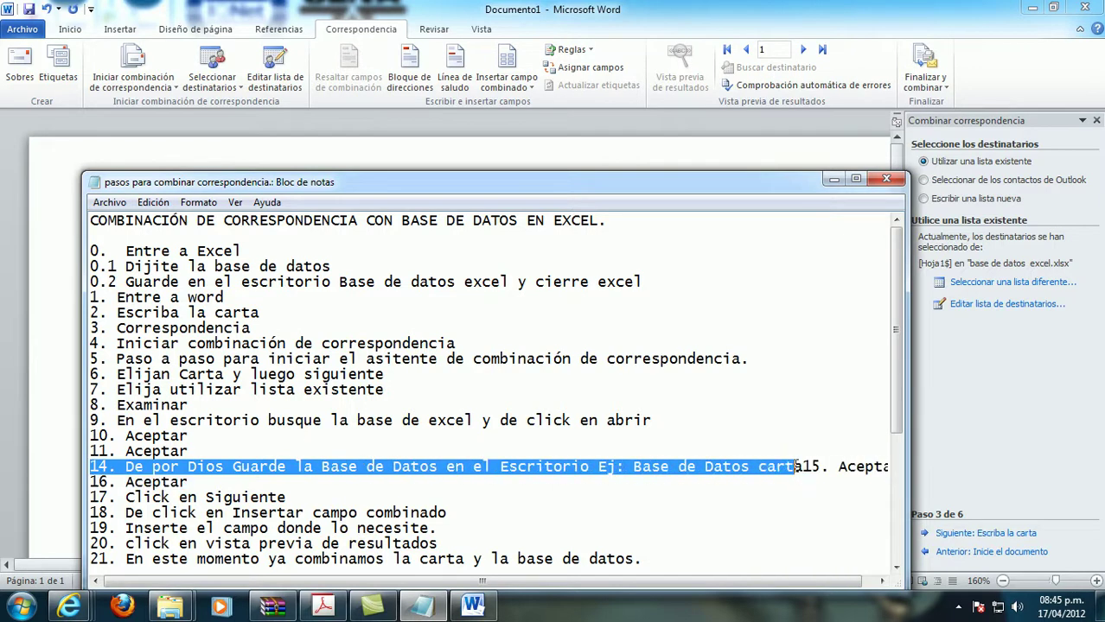
key("Delete")
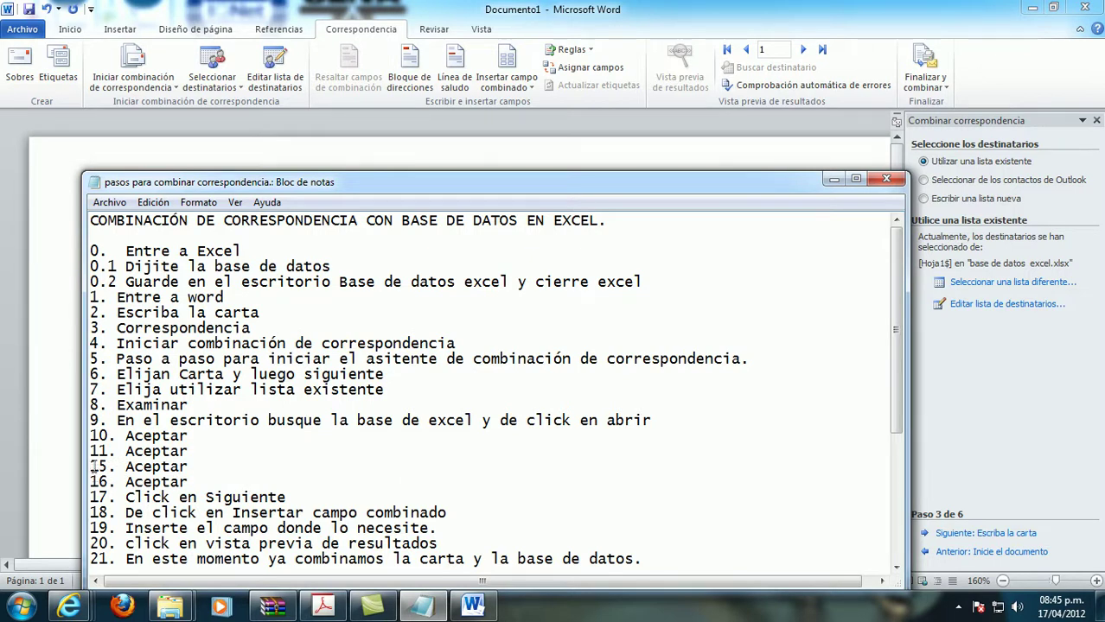
left_click_drag(91, 467, 294, 499)
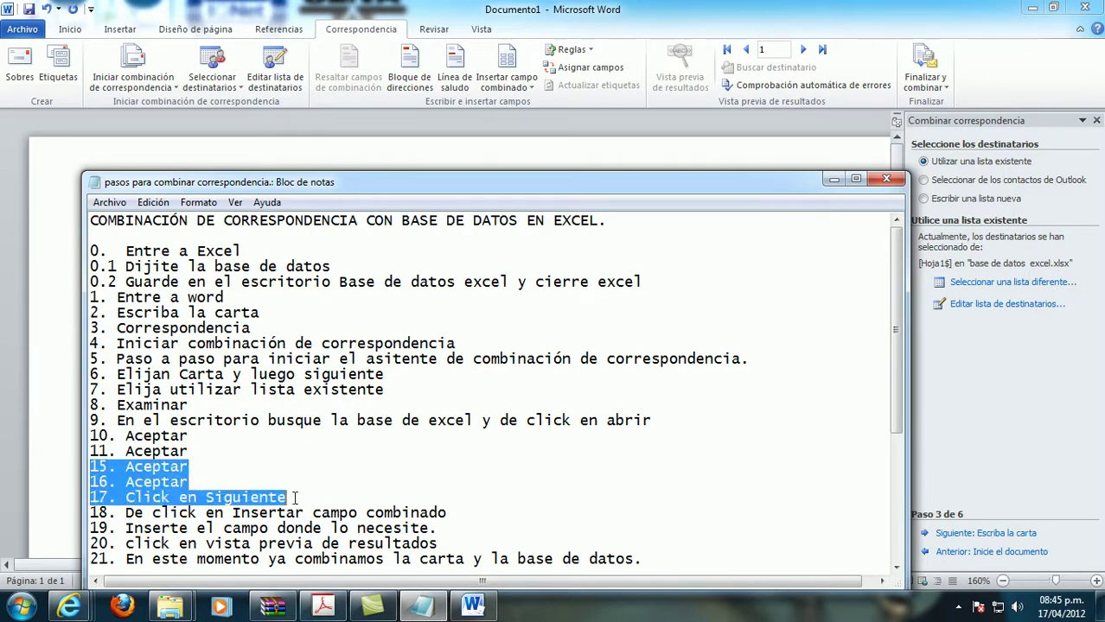
key("Delete")
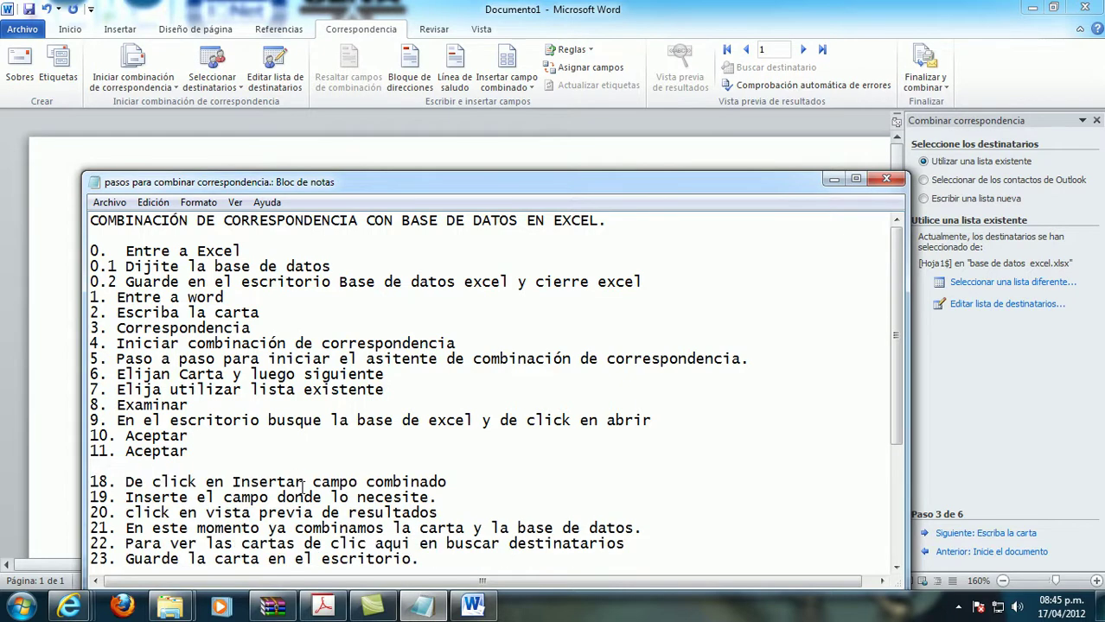
key("Delete")
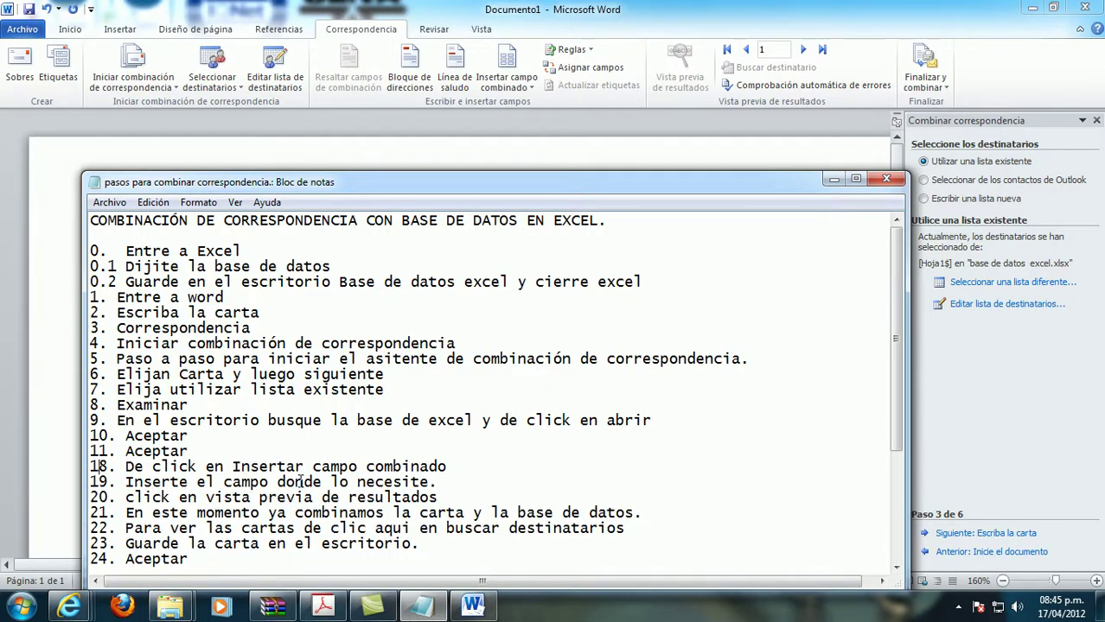
key("Delete")
type("2")
Insert the nombre, cod and dirección merge fields, one per line, at the top of the letter.
left_click(422, 605)
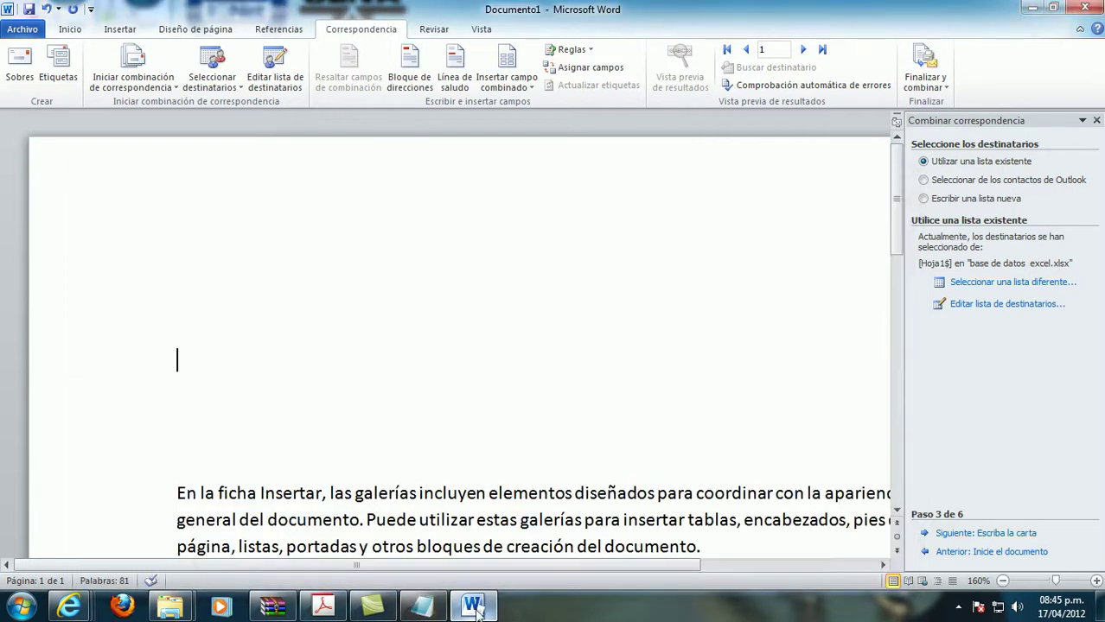
left_click(522, 89)
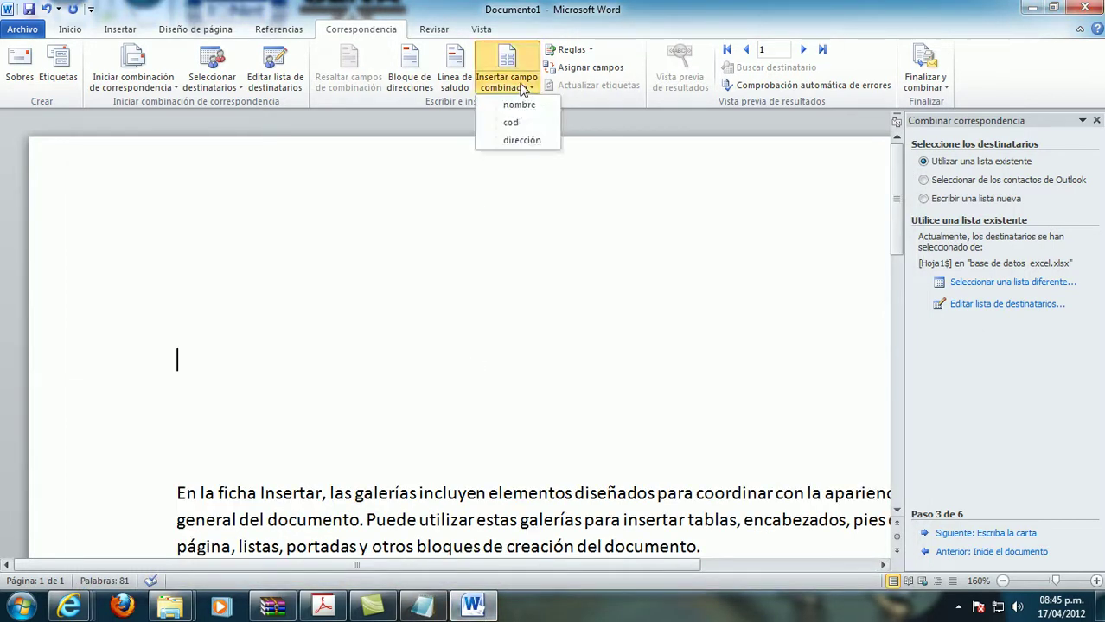
left_click(519, 104)
key("Return")
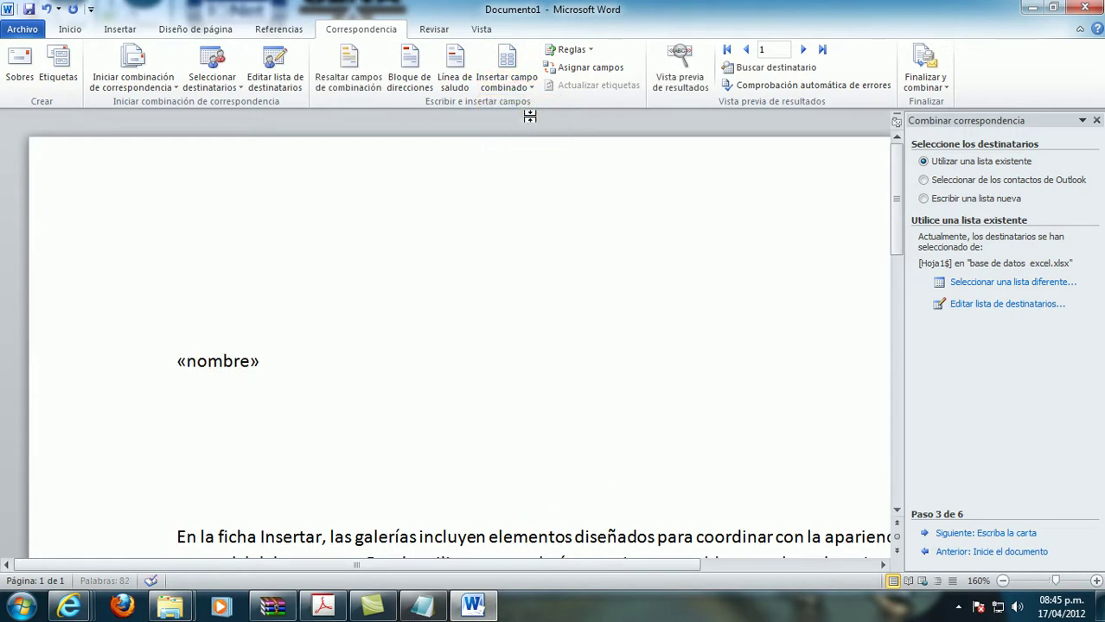
left_click(510, 89)
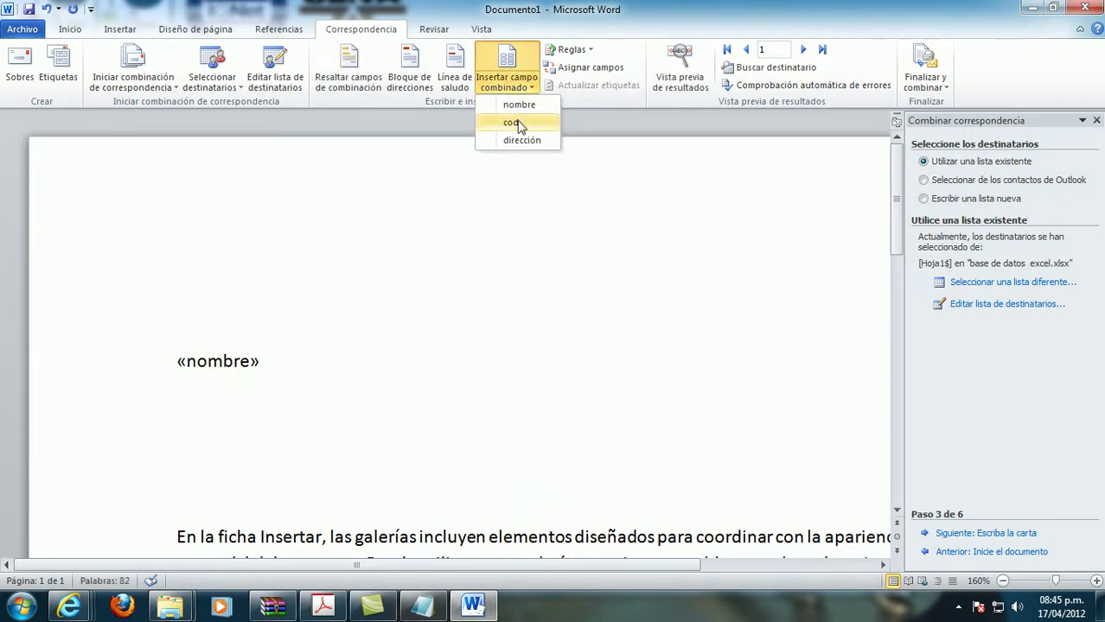
left_click(515, 121)
key("Return")
left_click(529, 89)
left_click(527, 143)
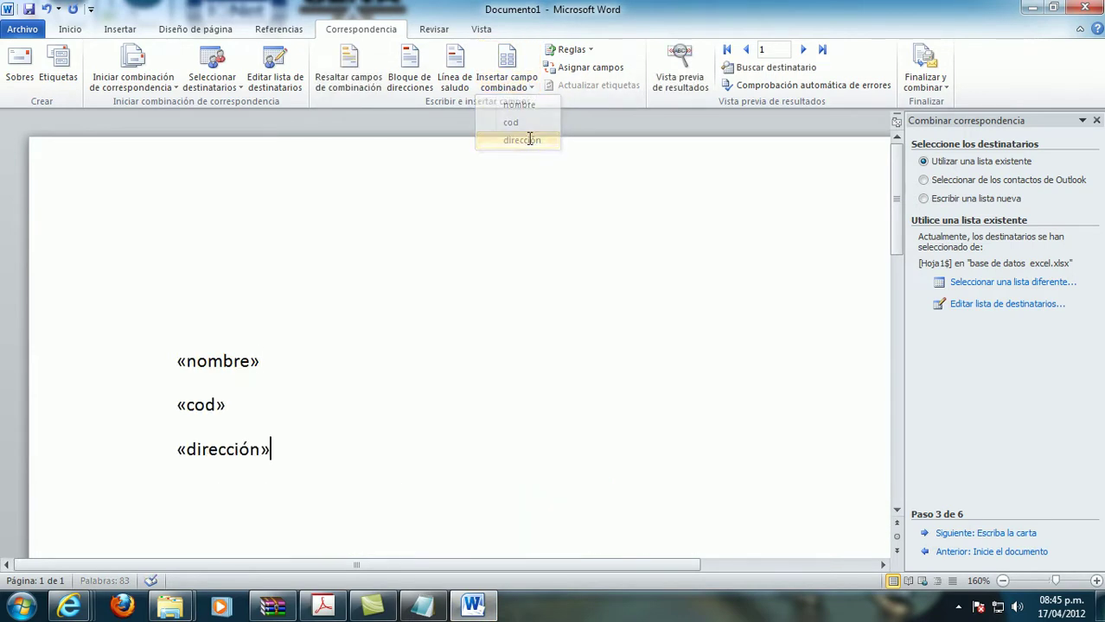
scroll(422, 490, "down", 1)
scroll(422, 490, "down", 1)
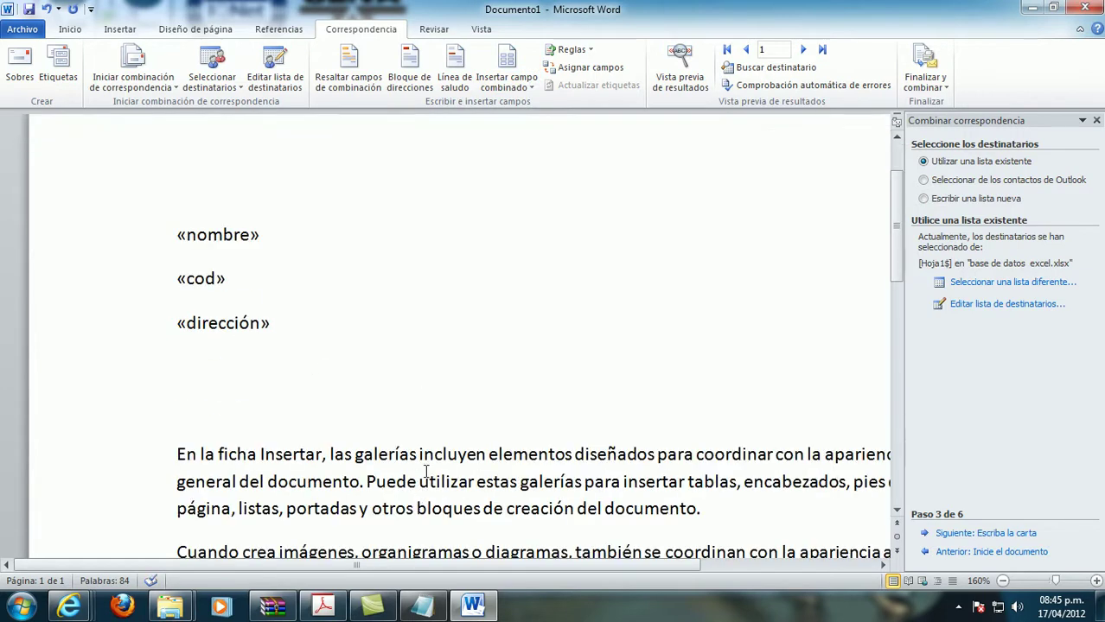
left_click(425, 608)
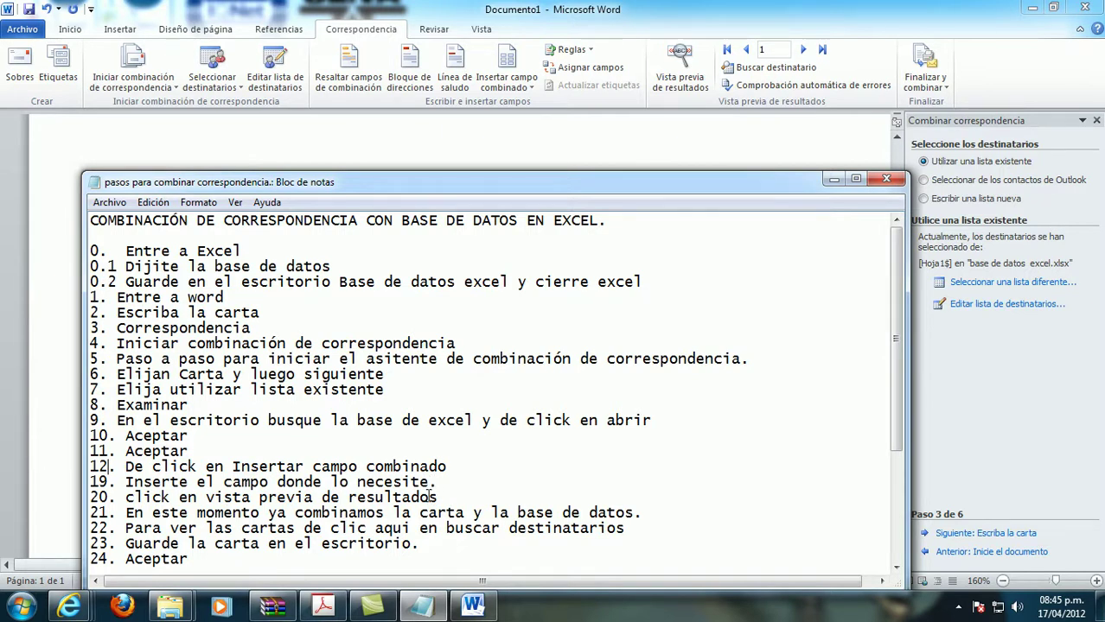
left_click(472, 605)
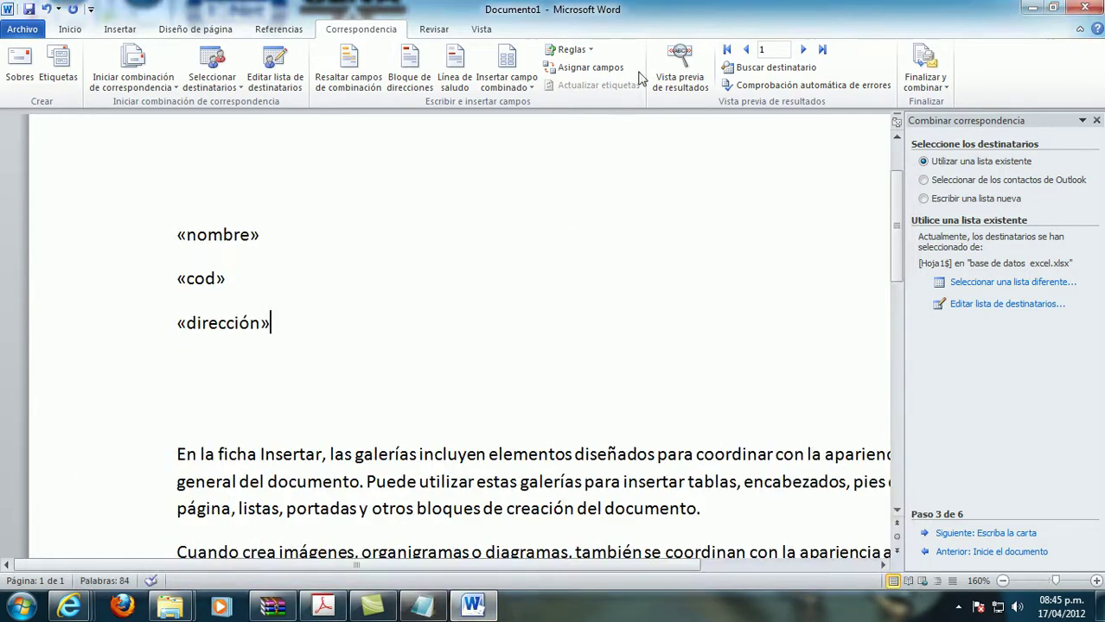
Preview merged results, stepping forward to record 4 and back to record 1.
left_click(680, 76)
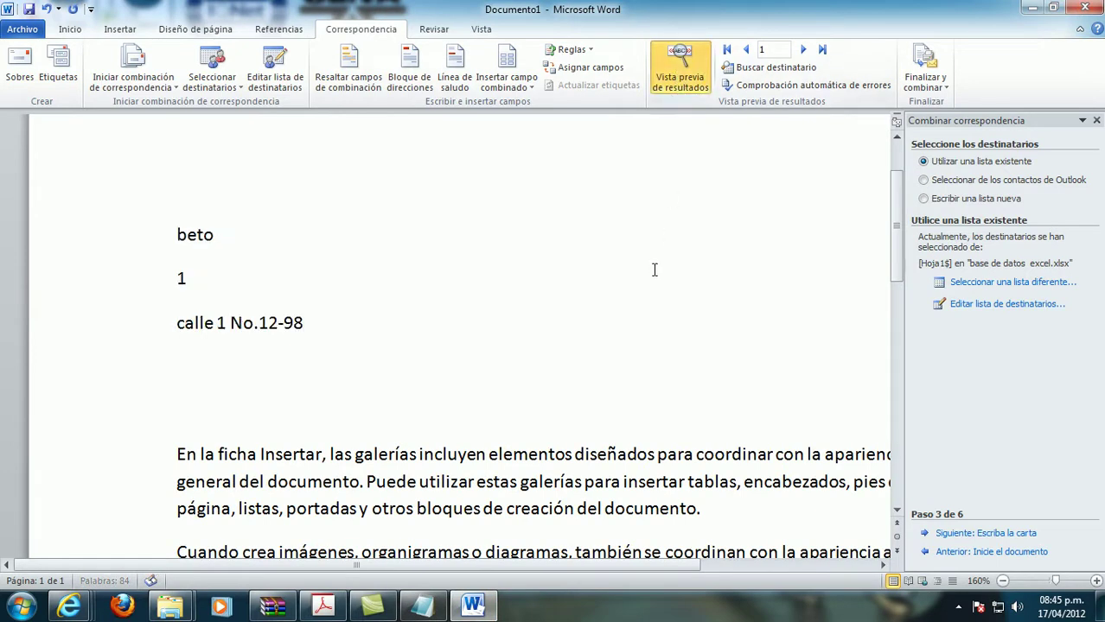
left_click(802, 51)
left_click(802, 50)
left_click(802, 51)
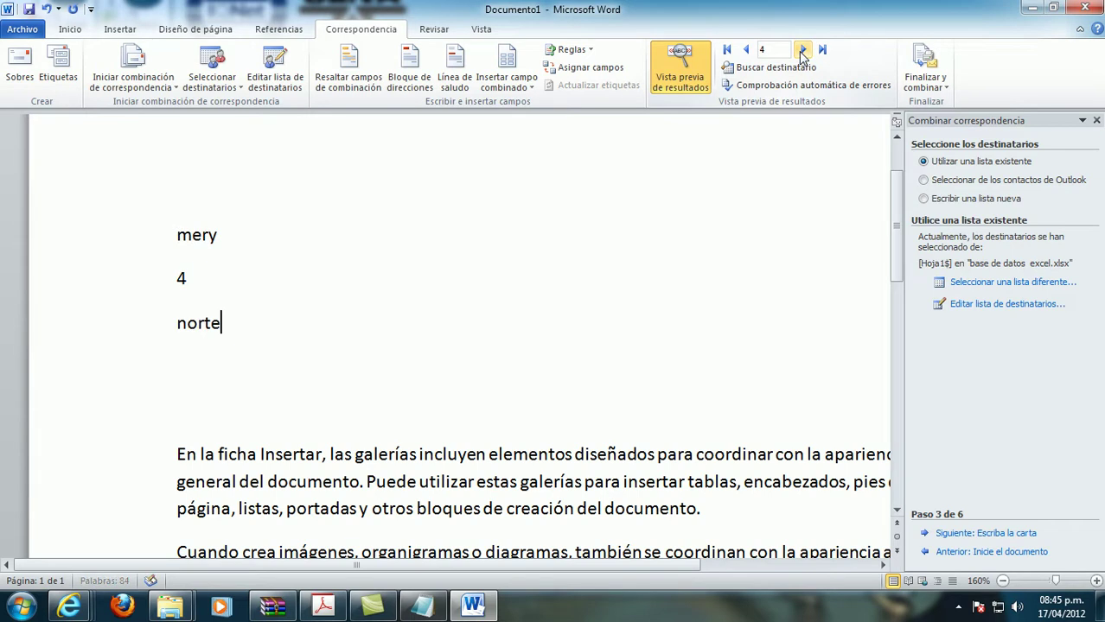
left_click(746, 50)
left_click(745, 50)
left_click(746, 50)
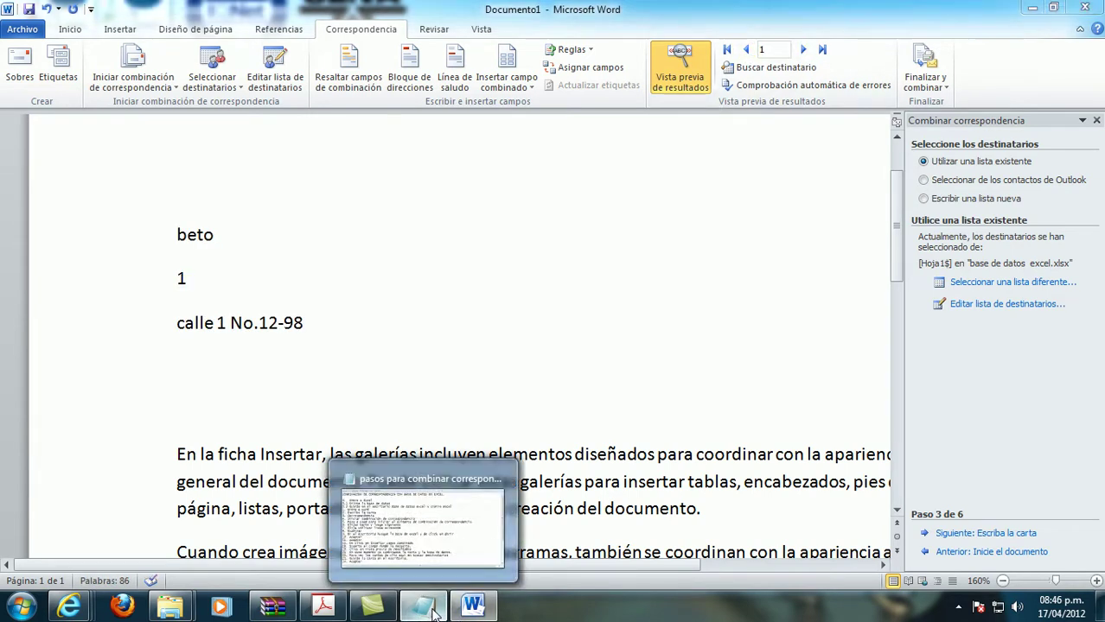
left_click(434, 612)
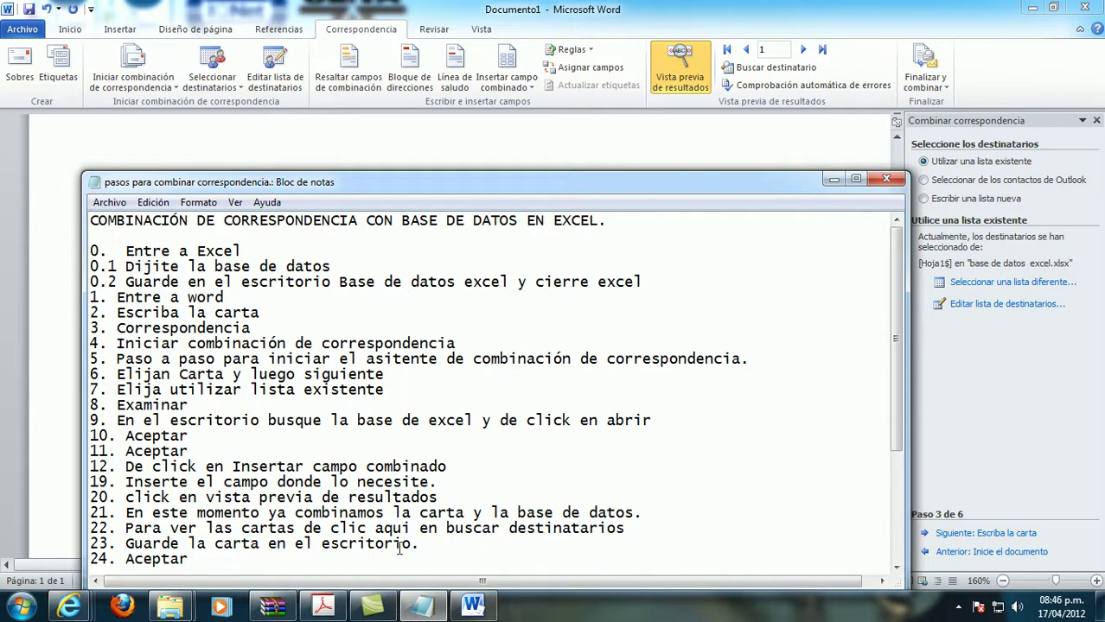
Scroll the notes down to review final steps 25–28, then return to the letter.
scroll(431, 545, "down", 1)
scroll(432, 545, "down", 1)
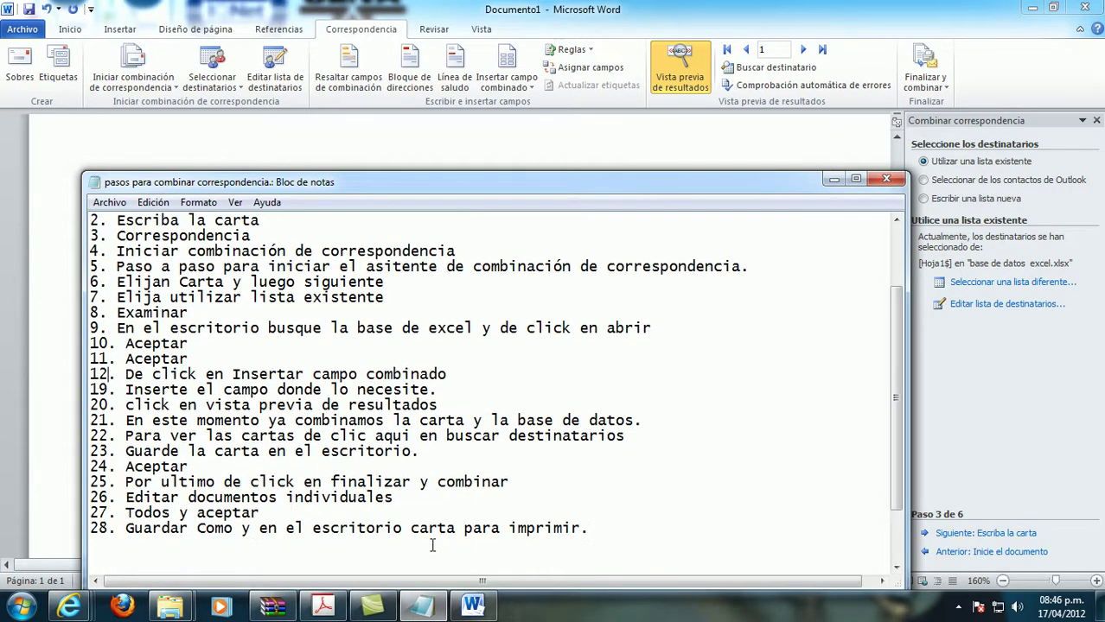
left_click(472, 605)
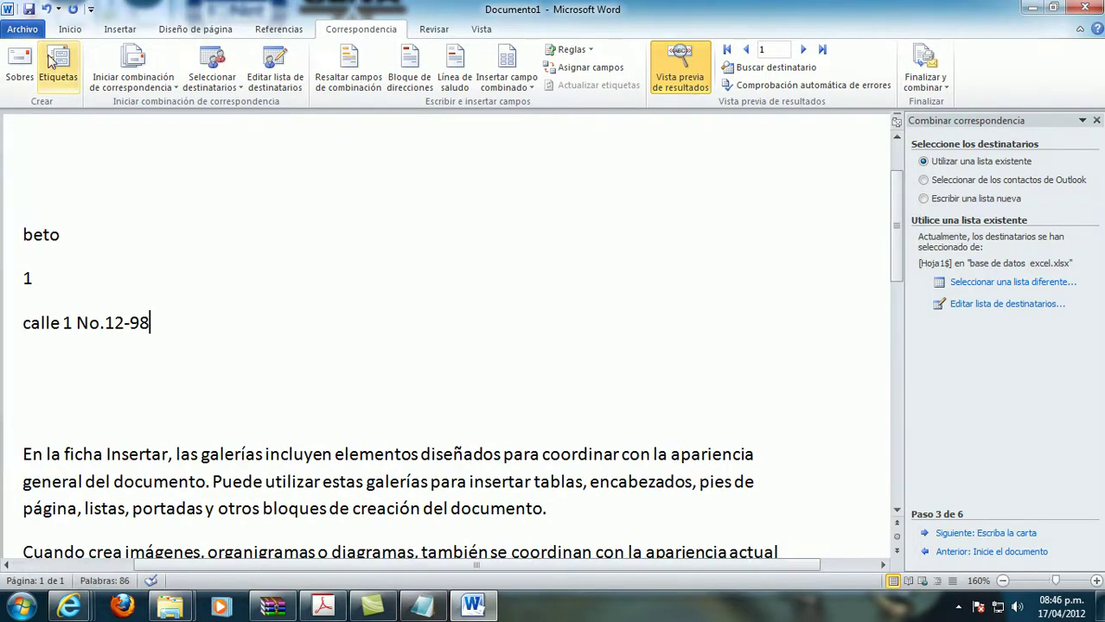
Save the letter on the Desktop as 'carta de excel'.
left_click(14, 31)
left_click(43, 76)
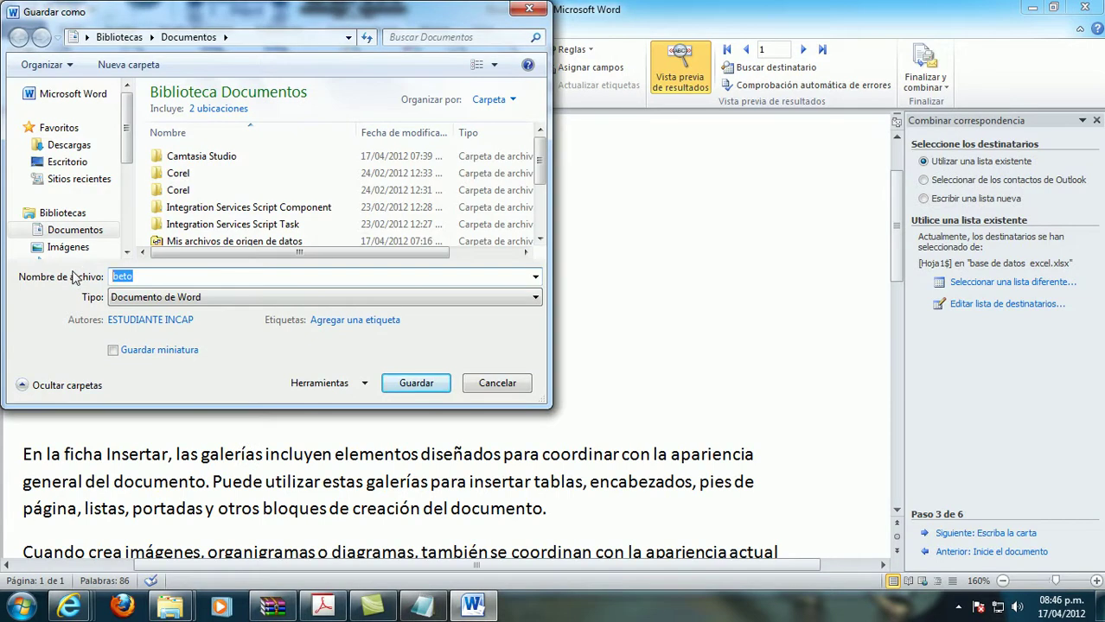
type("carta de e")
type("xcel")
left_click(61, 163)
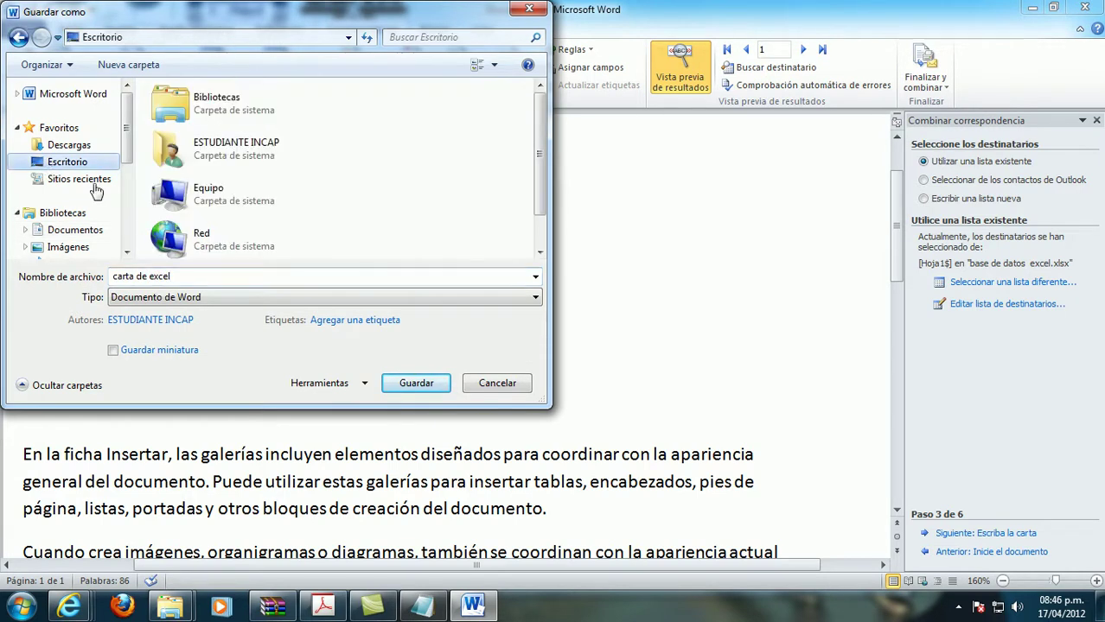
left_click(400, 385)
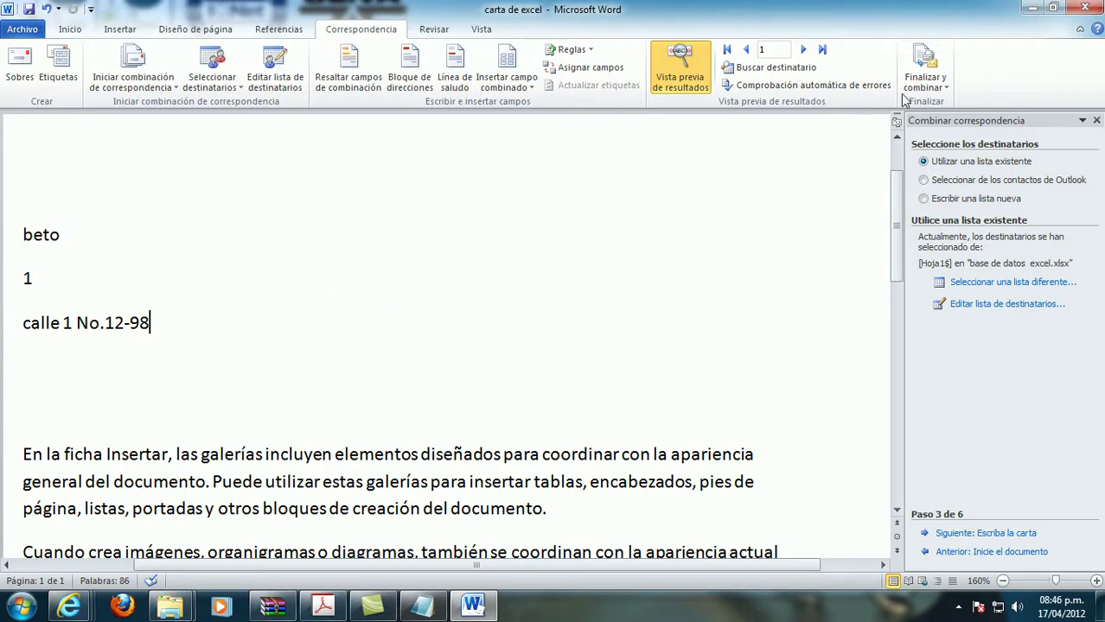
Merge all records into individual editable letters in a new document.
left_click(942, 86)
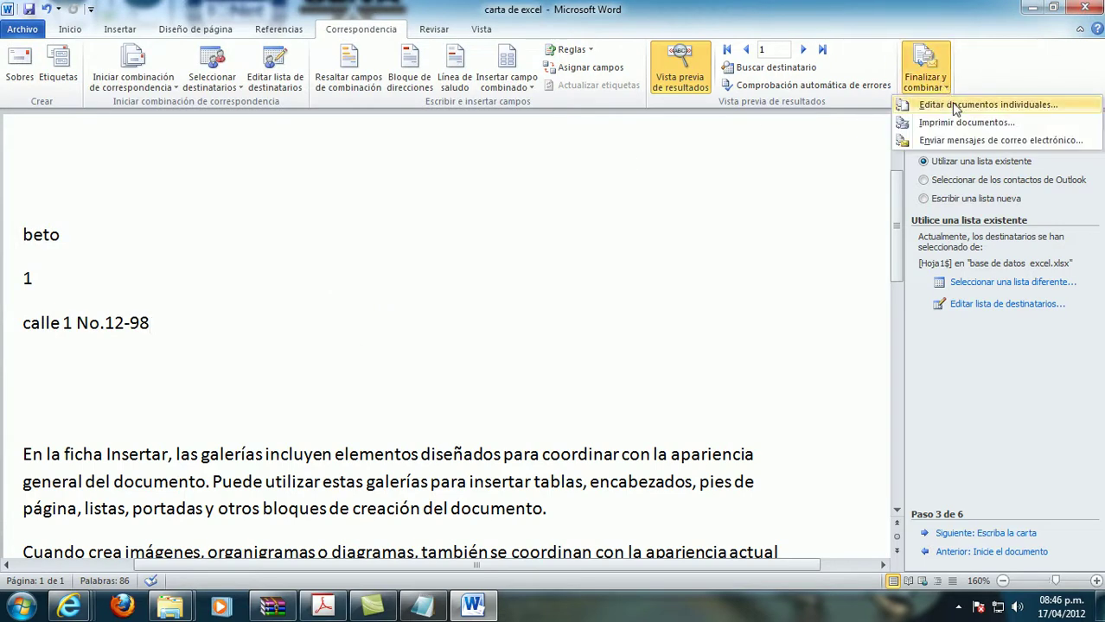
left_click(955, 104)
left_click(558, 335)
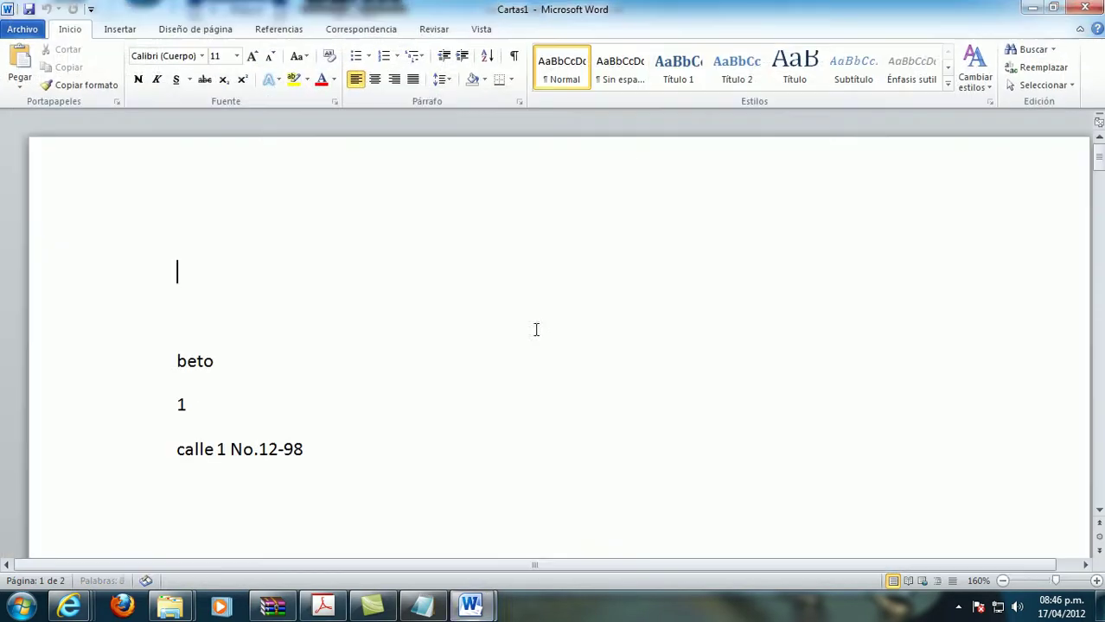
Save the merged letters on the Desktop as 'carta excel para imprimir'.
left_click(22, 29)
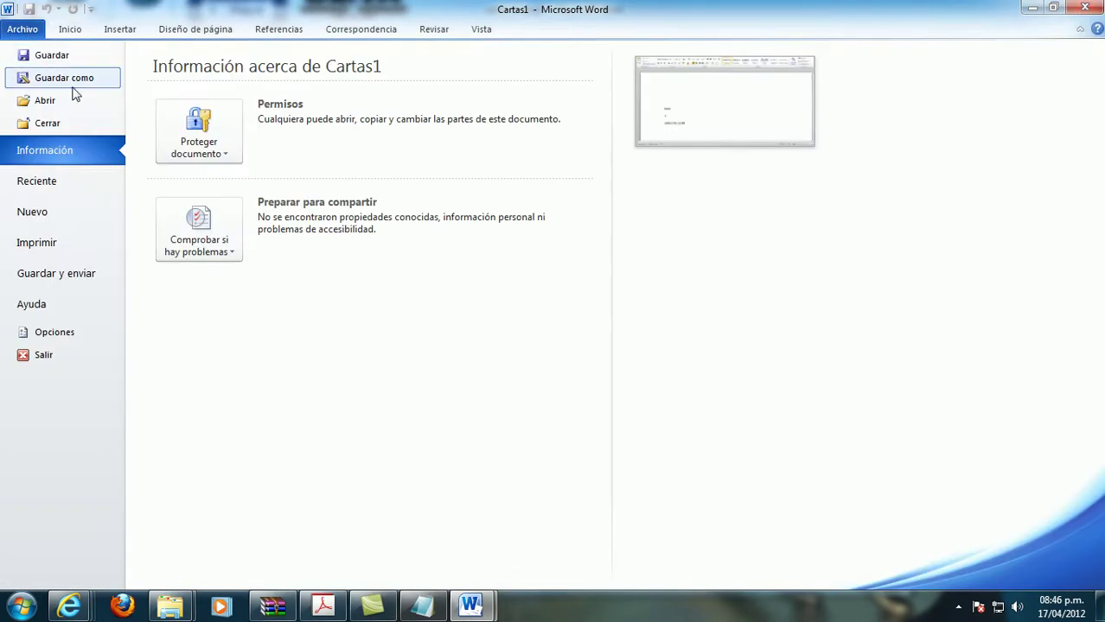
left_click(73, 81)
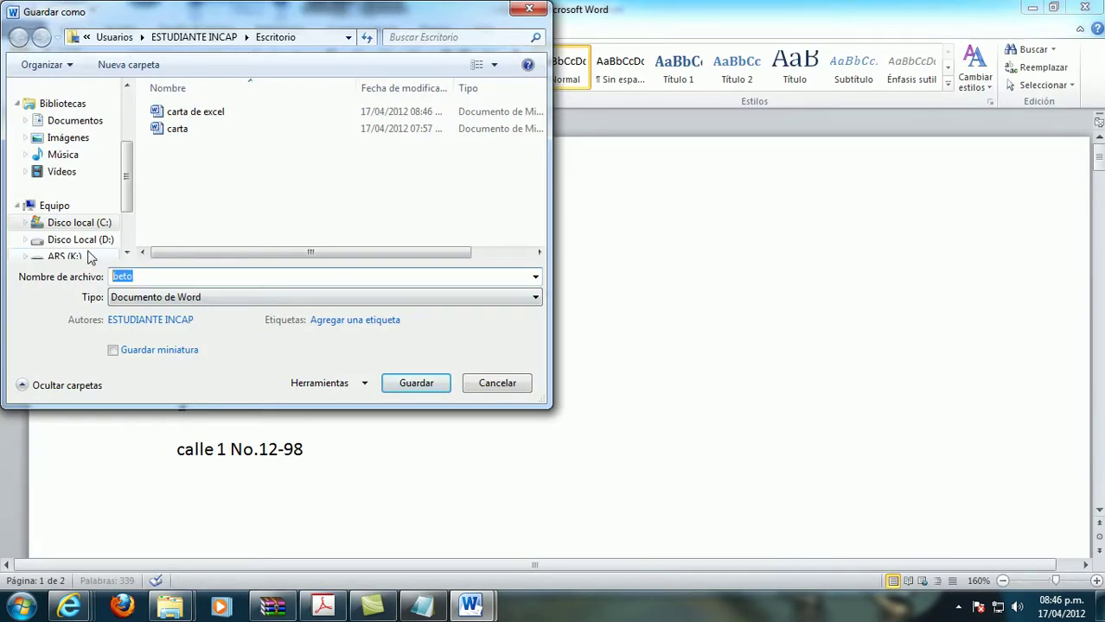
type("carta")
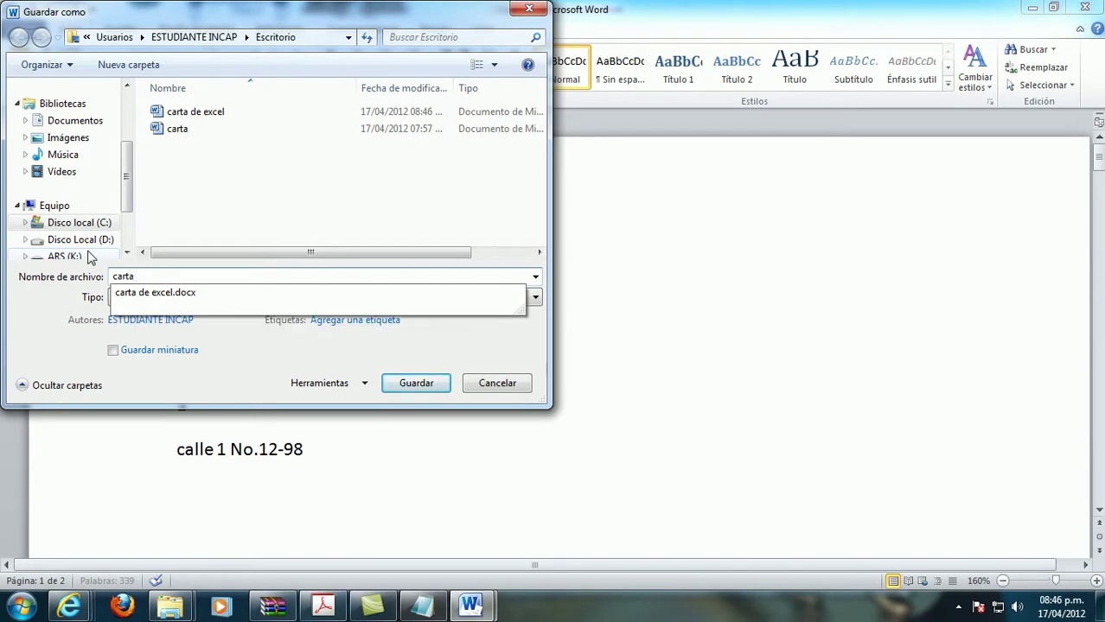
type(" excel")
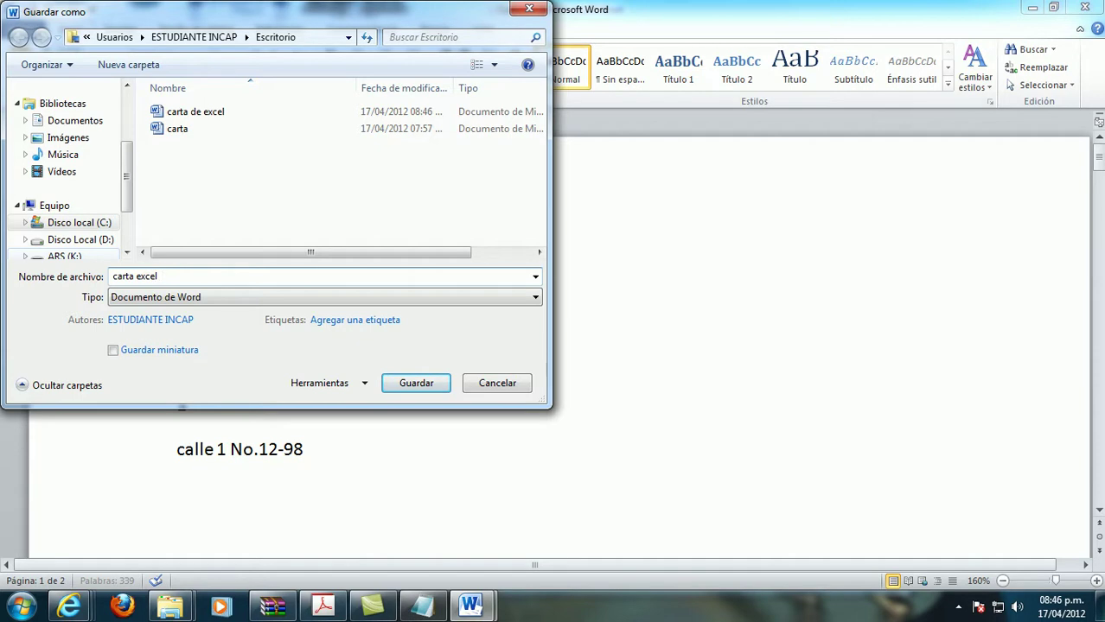
type(" para imprimir")
left_click(417, 385)
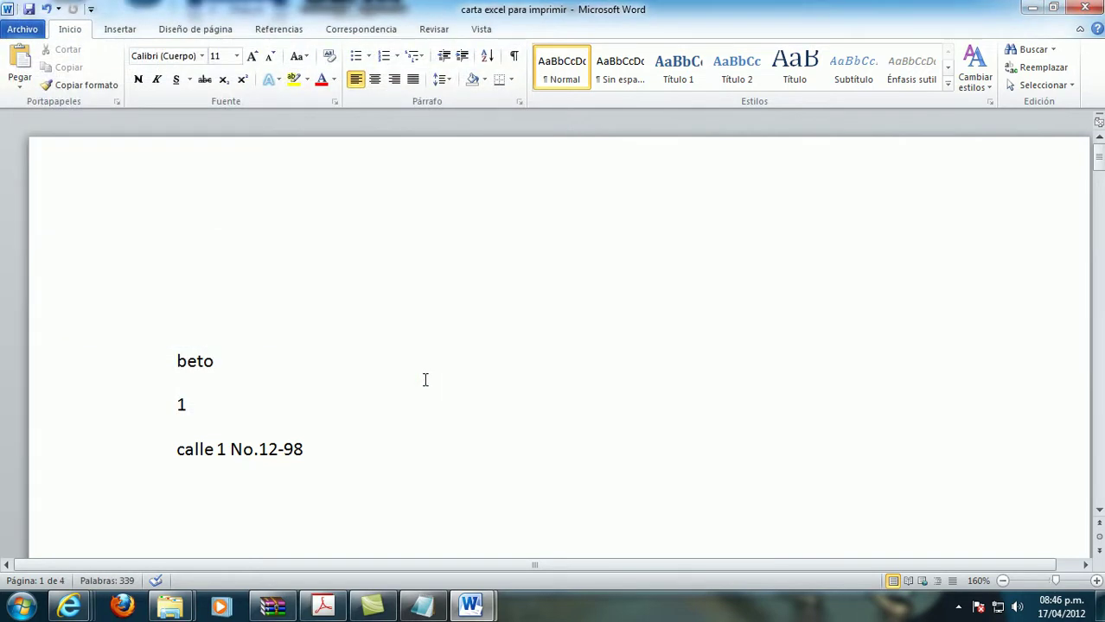